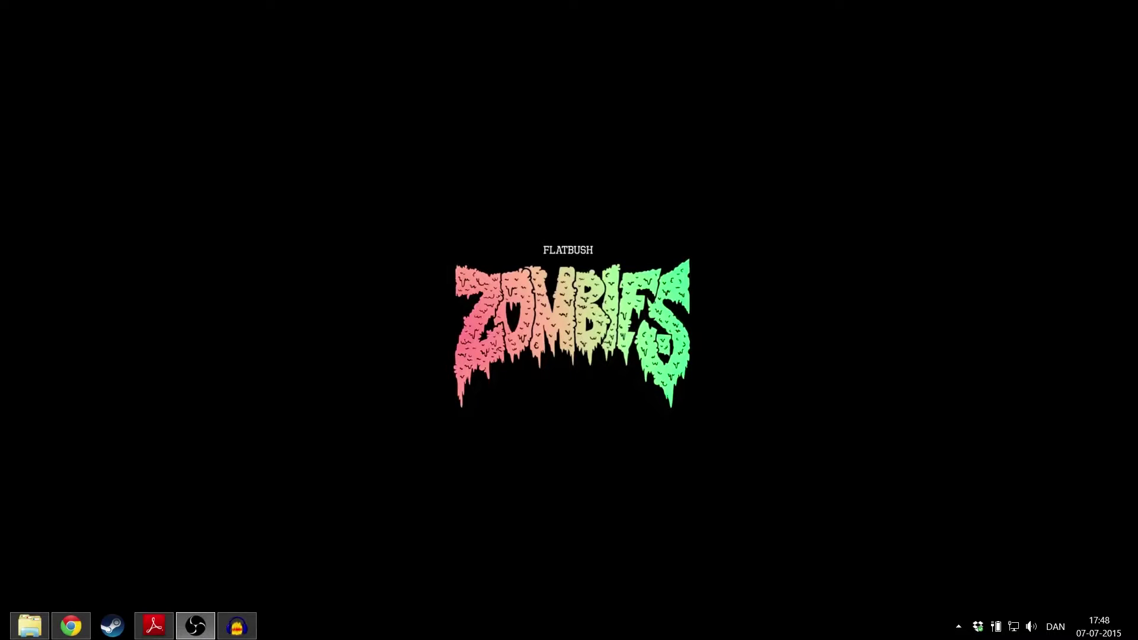
Switch to Chrome, view the Daggerfall page on the Elder Scrolls site with its full game download link, and minimize the browser
click(71, 626)
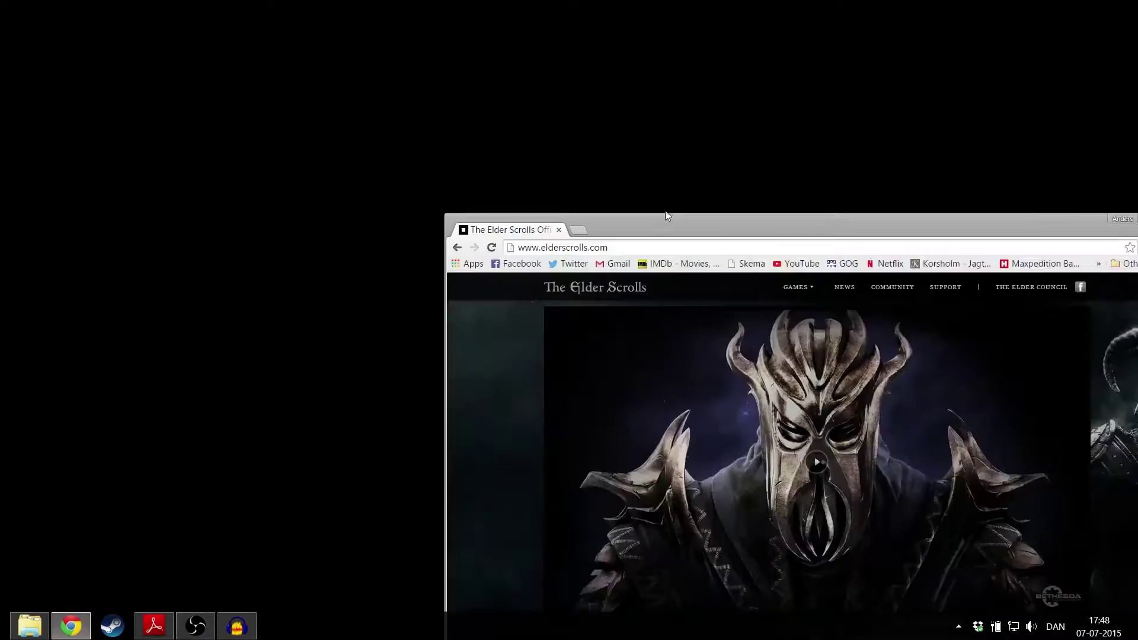
drag(665, 214, 245, 0)
mouse_move(543, 66)
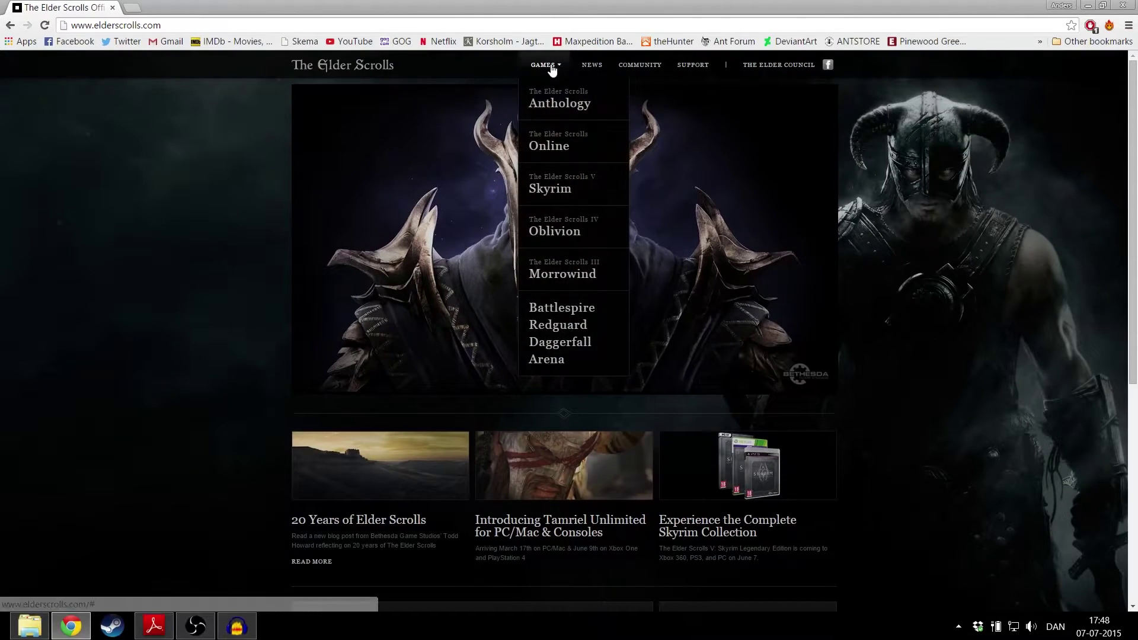
click(560, 361)
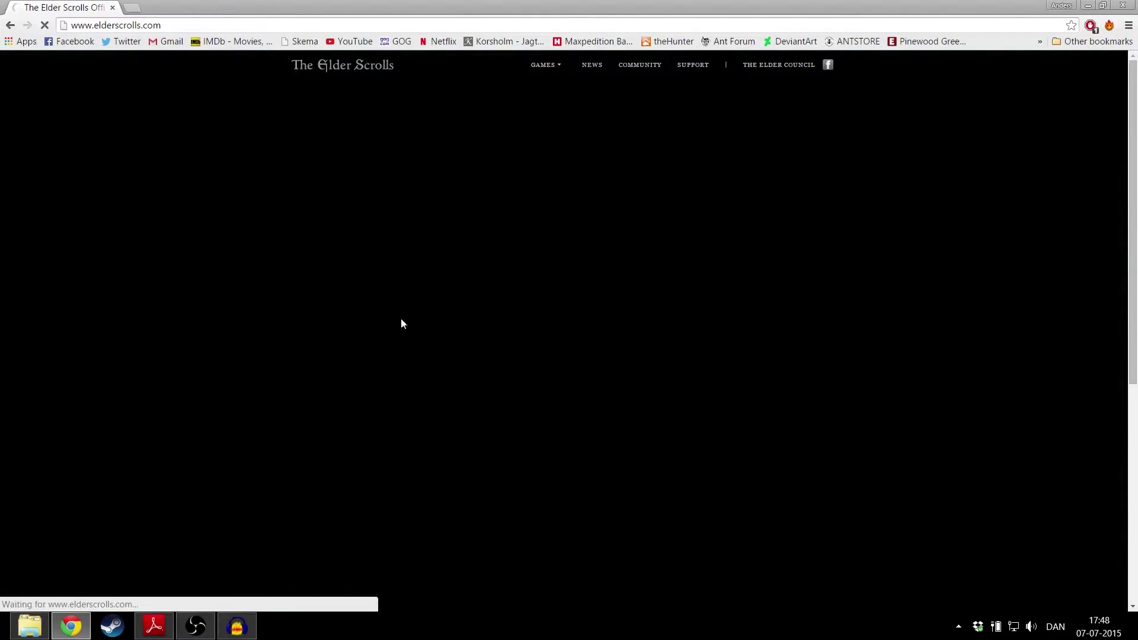
scroll(424, 475, down, 1)
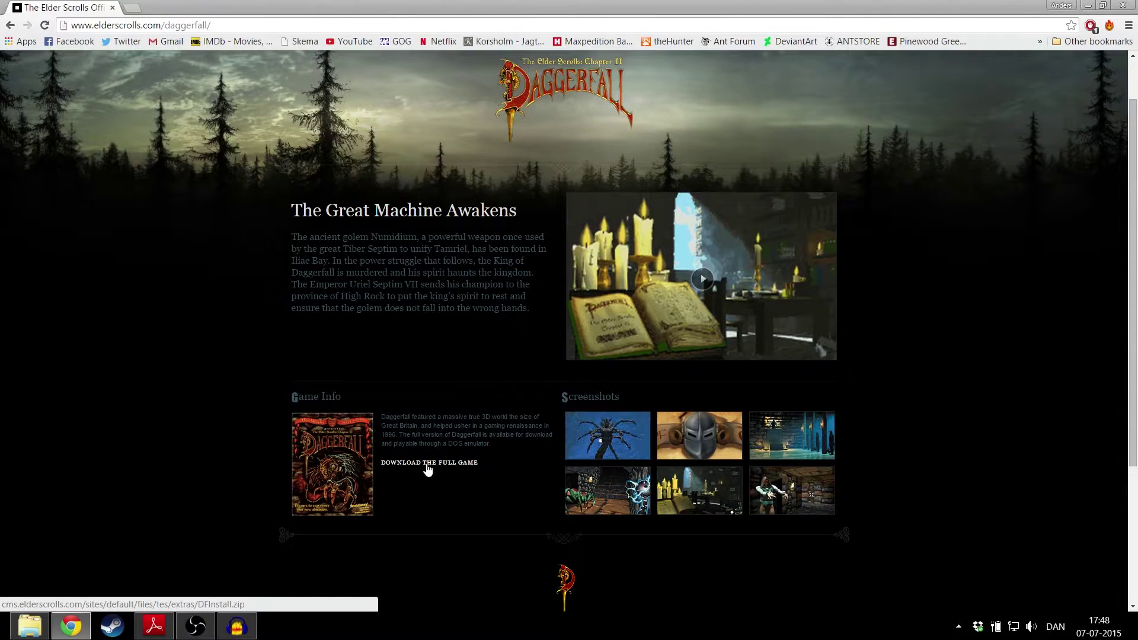
scroll(427, 470, up, 1)
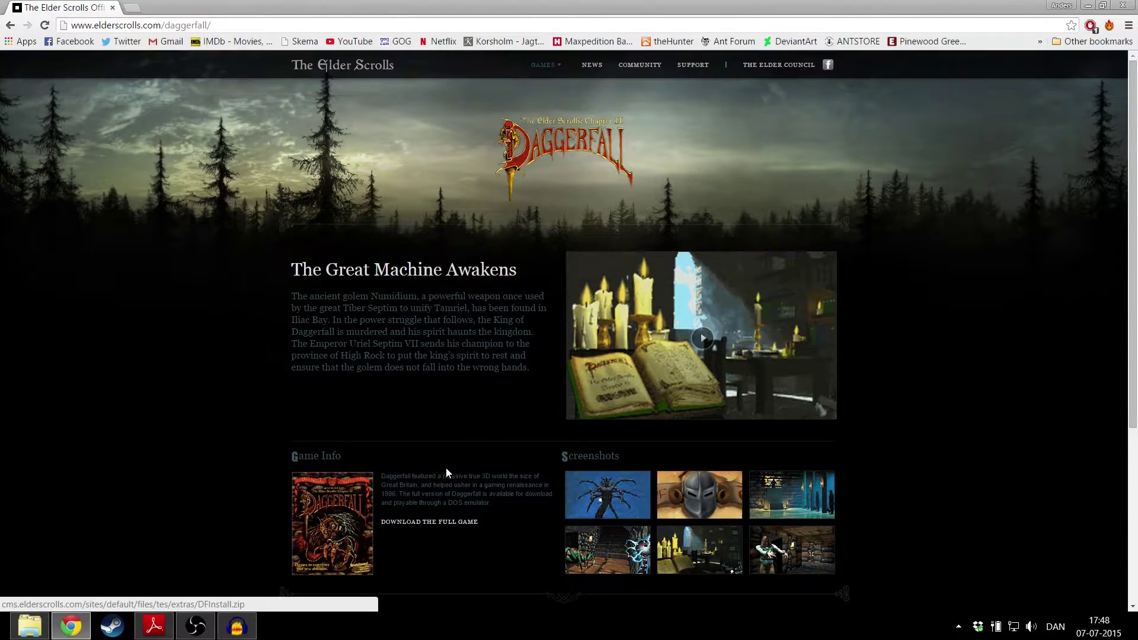
click(1090, 5)
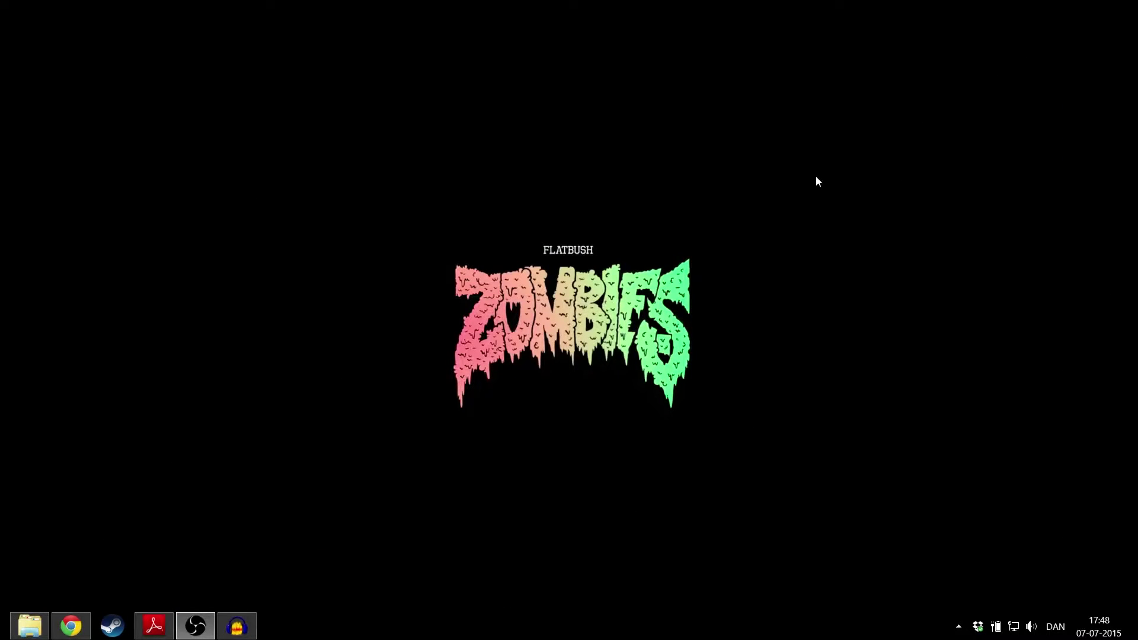
Open the DOSBox 0.74 Options configuration file from the Start screen
key(super)
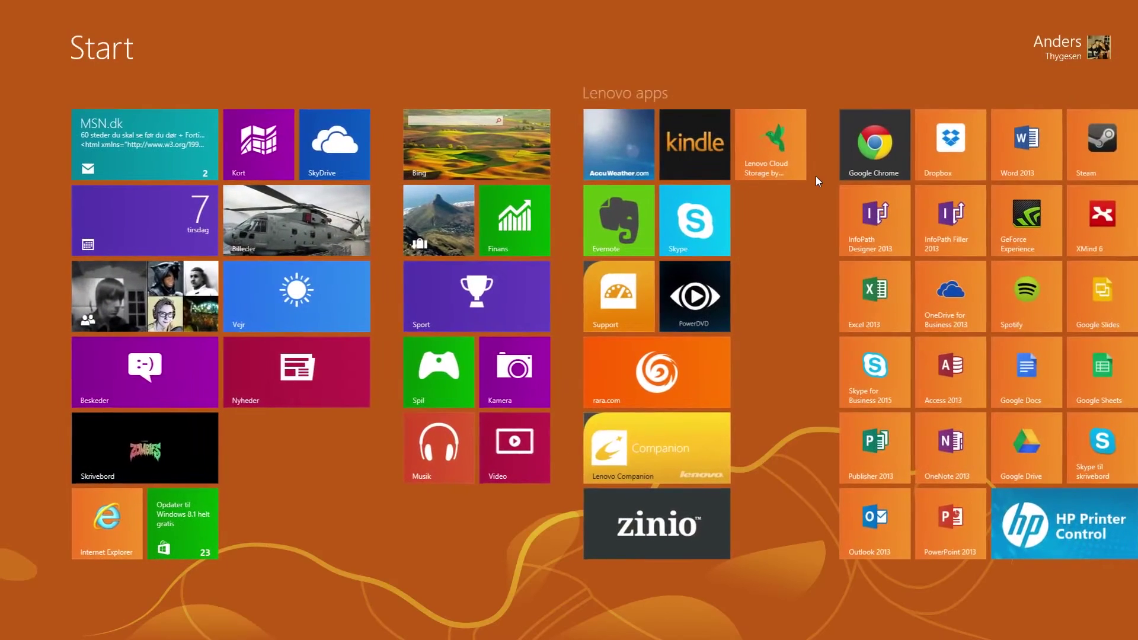
scroll(806, 201, down, 10)
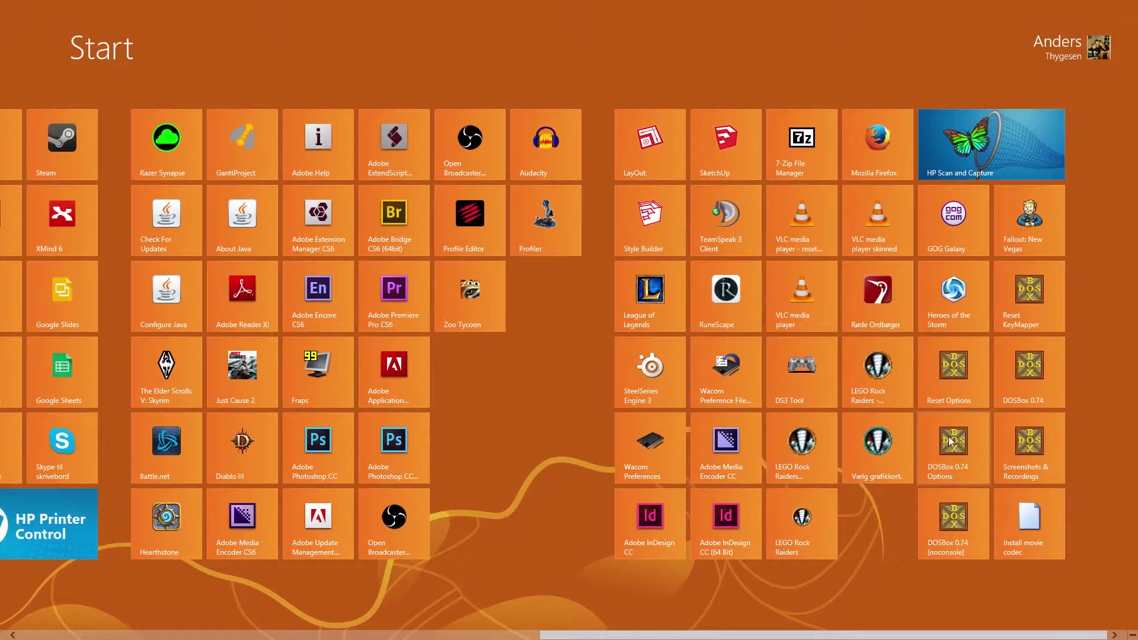
scroll(854, 394, up, 4)
scroll(854, 393, down, 4)
click(970, 446)
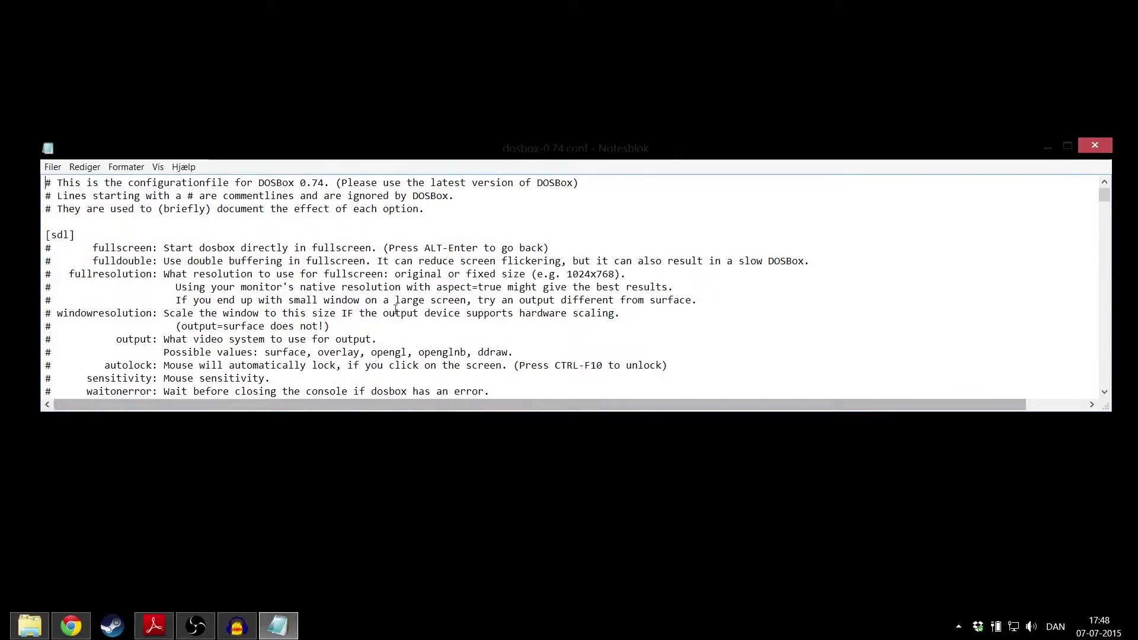
Locate the memsize setting in the [dosbox] section of the configuration file and select its value
scroll(203, 253, down, 12)
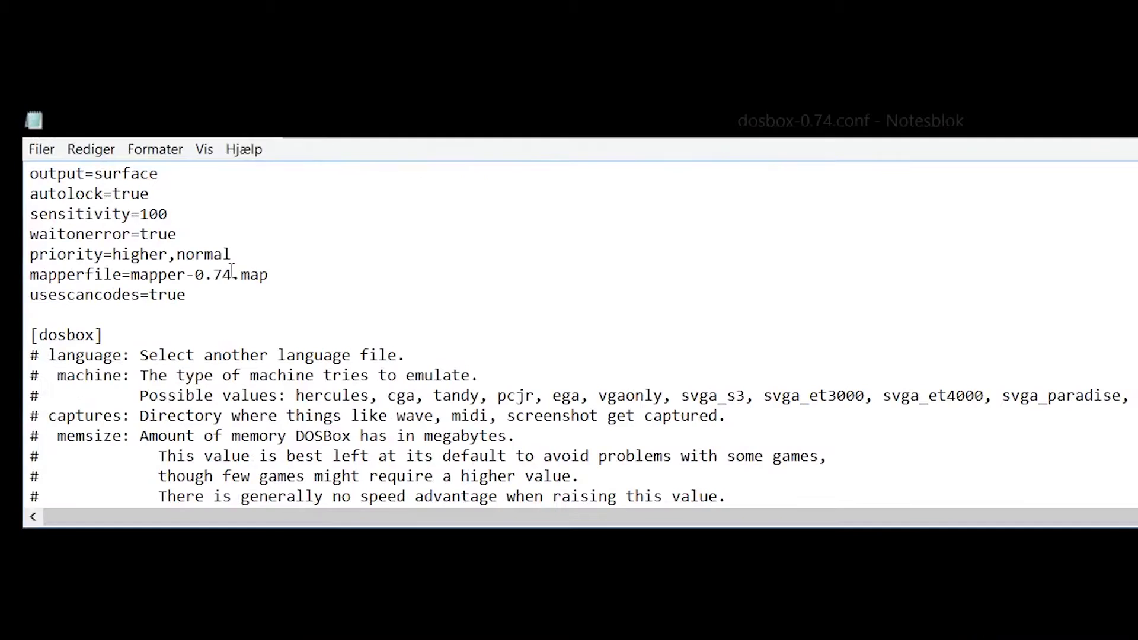
double_click(123, 334)
scroll(272, 432, down, 2)
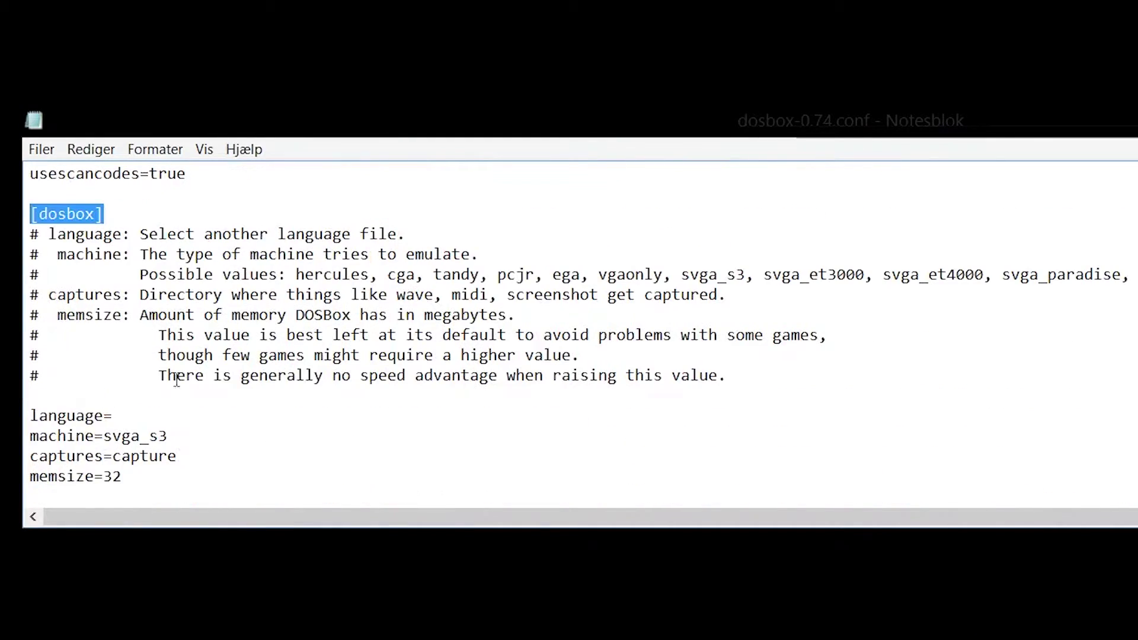
drag(123, 477, 24, 477)
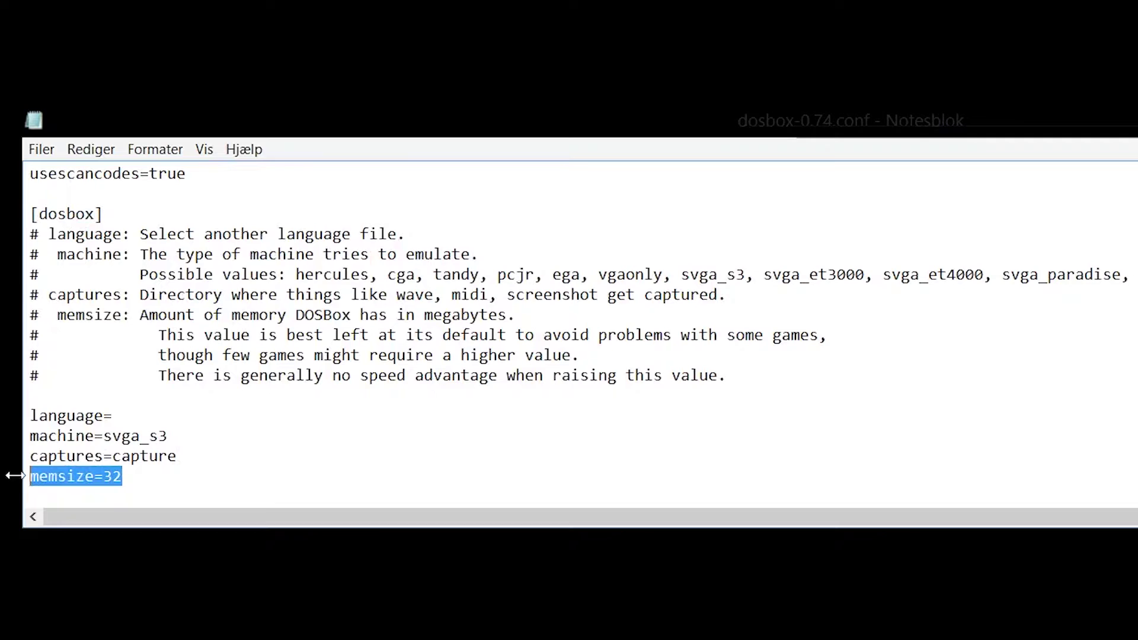
drag(103, 477, 121, 480)
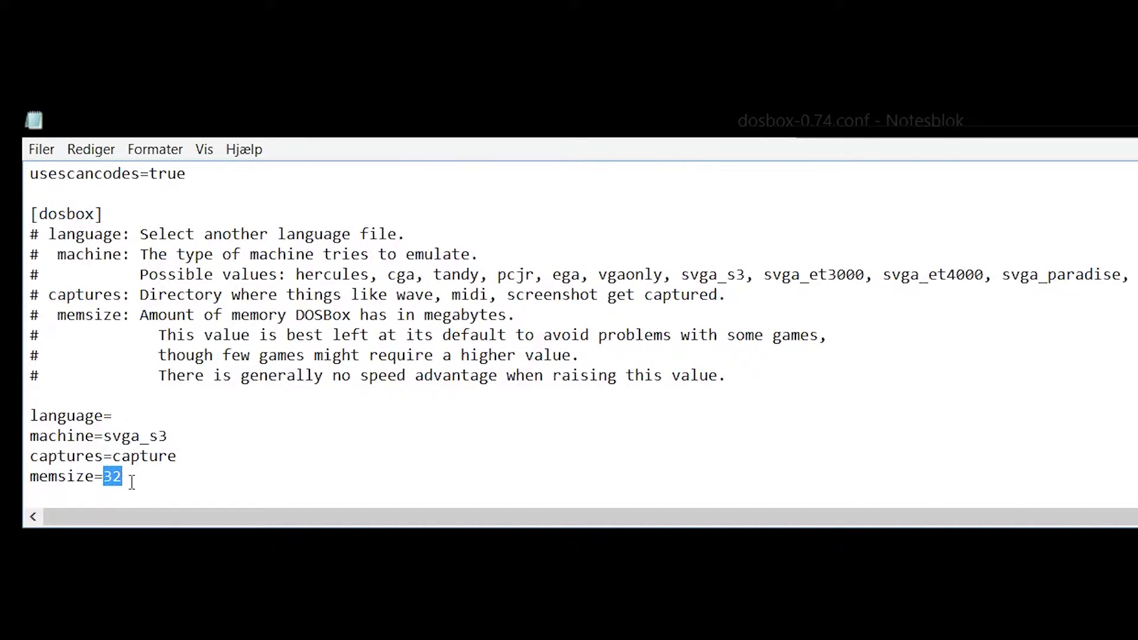
Save the dosbox-0.74.conf file and close it
click(52, 152)
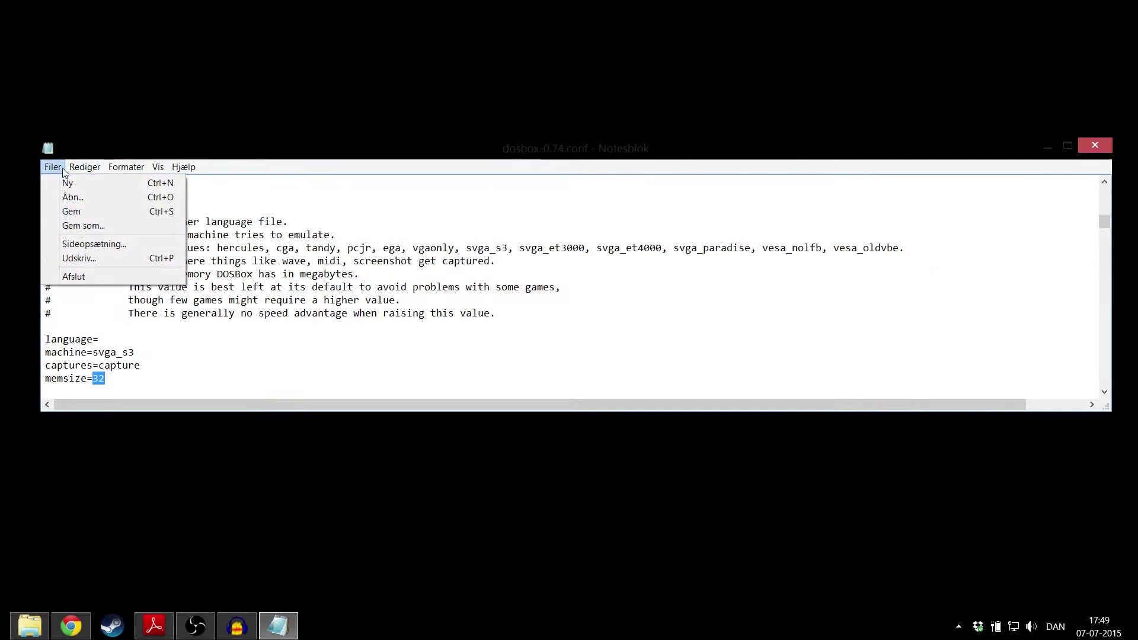
click(70, 212)
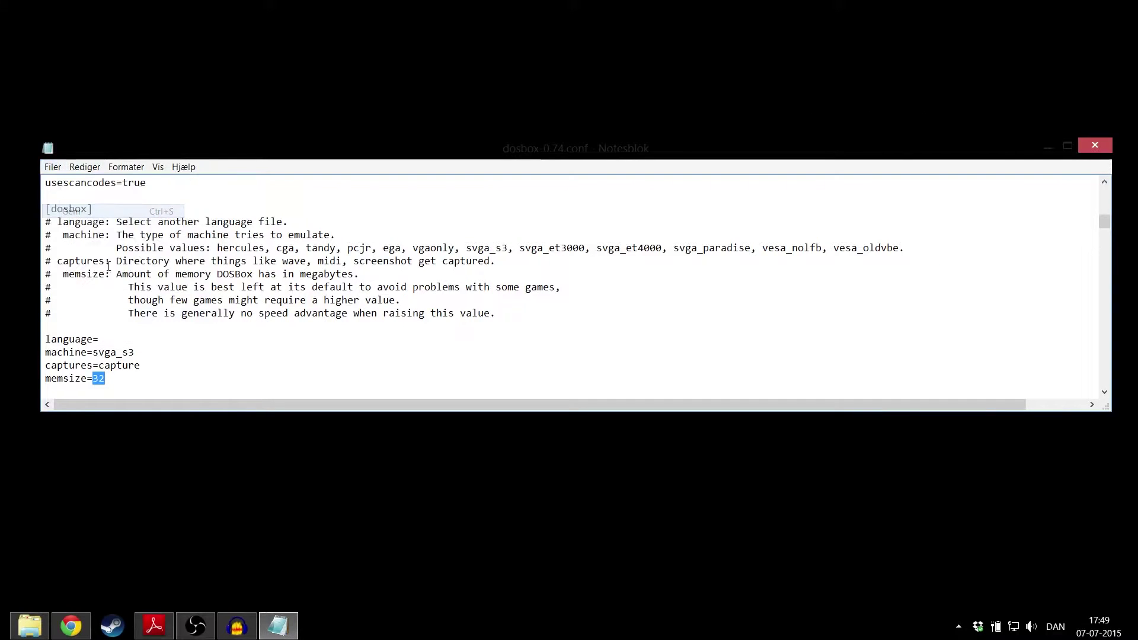
click(1094, 145)
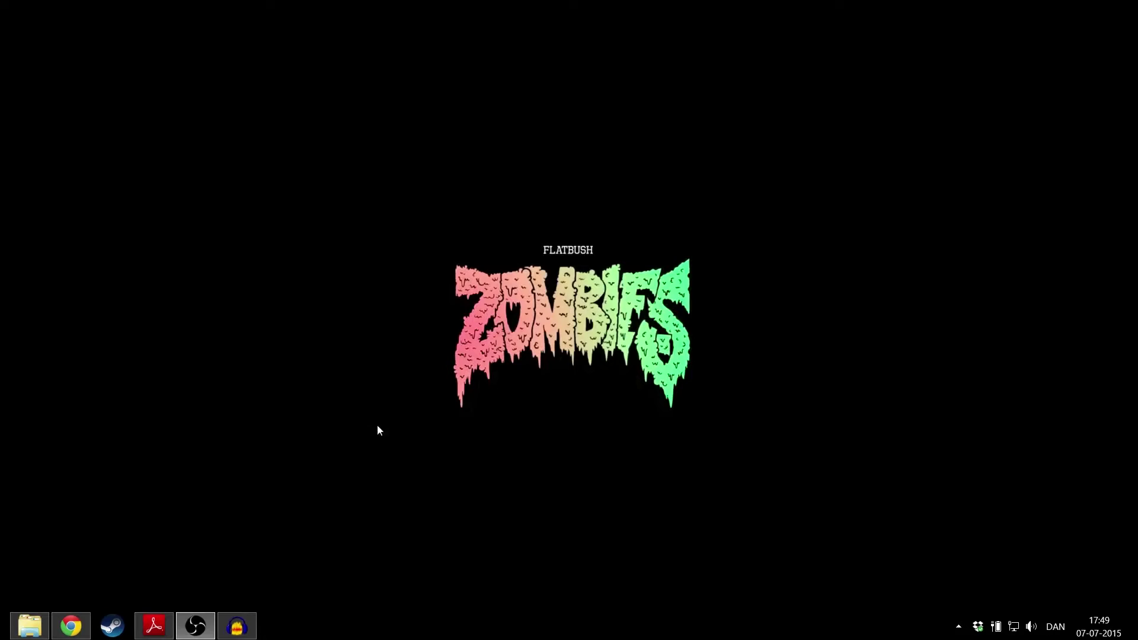
Open the dosgames folder on drive C: in File Explorer and examine DFInstall.zip alongside the DAGGER, DFCD and PDF items
click(19, 621)
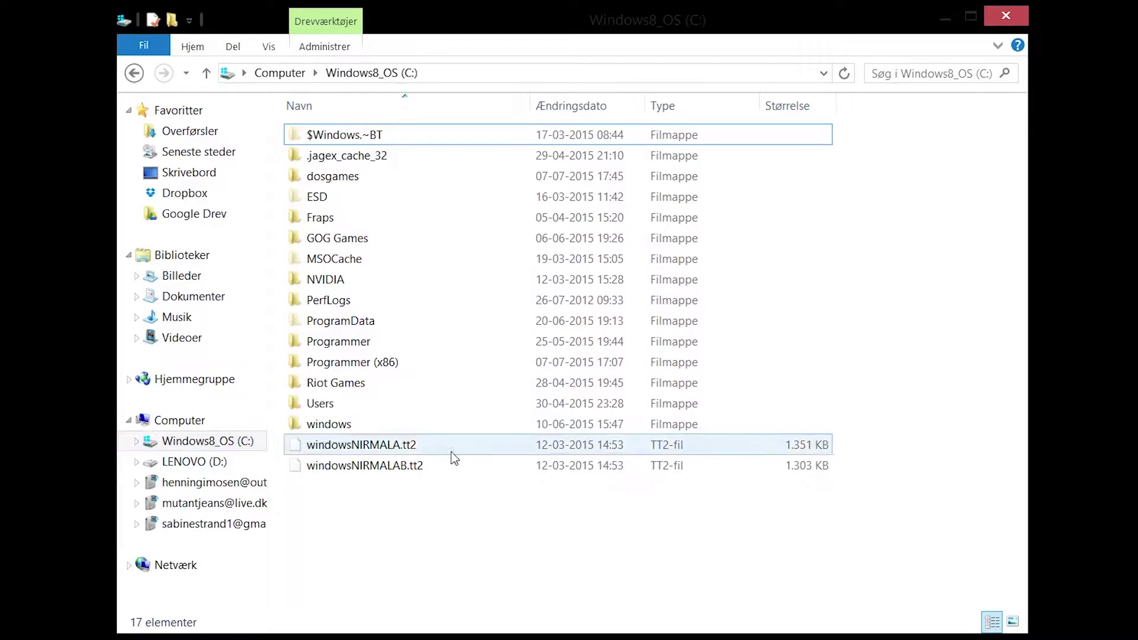
click(407, 172)
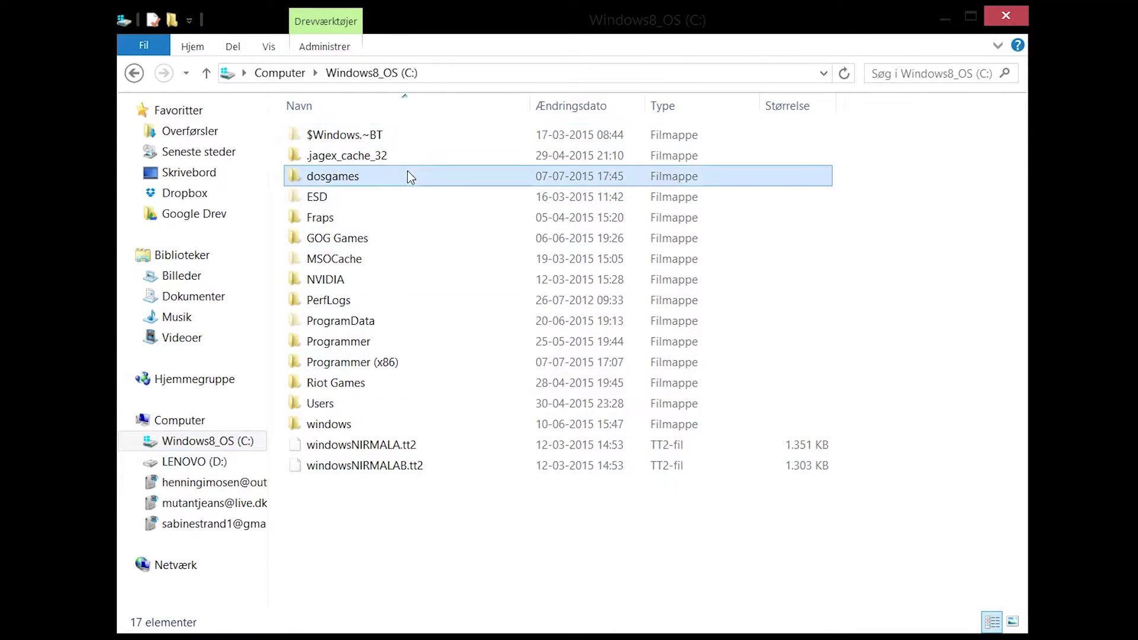
double_click(346, 179)
drag(386, 263, 329, 197)
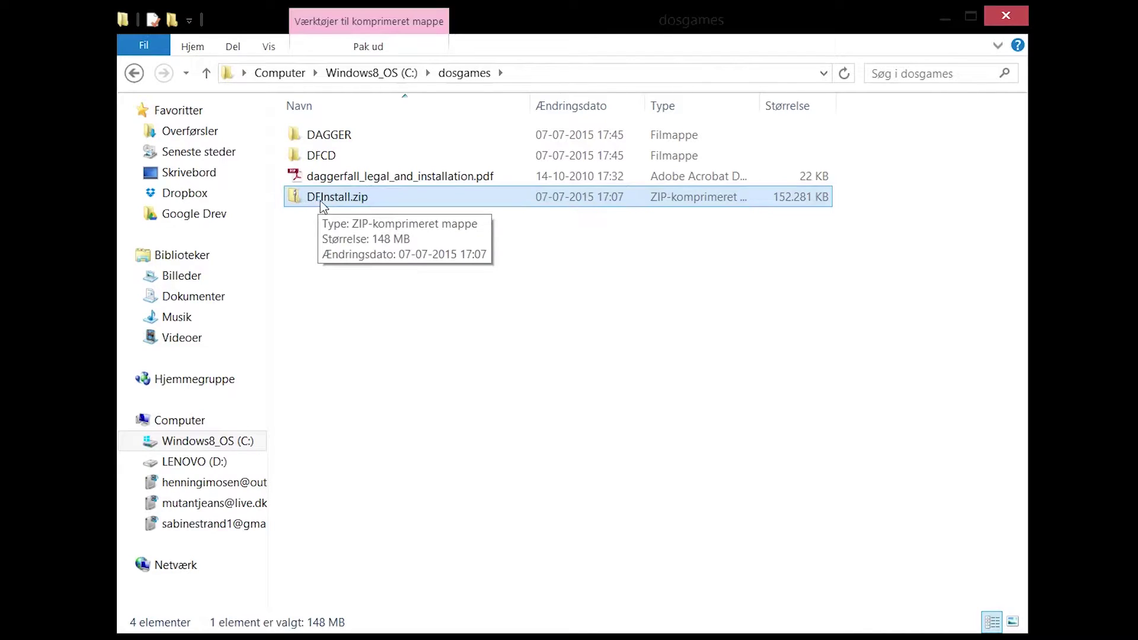
drag(418, 256, 324, 200)
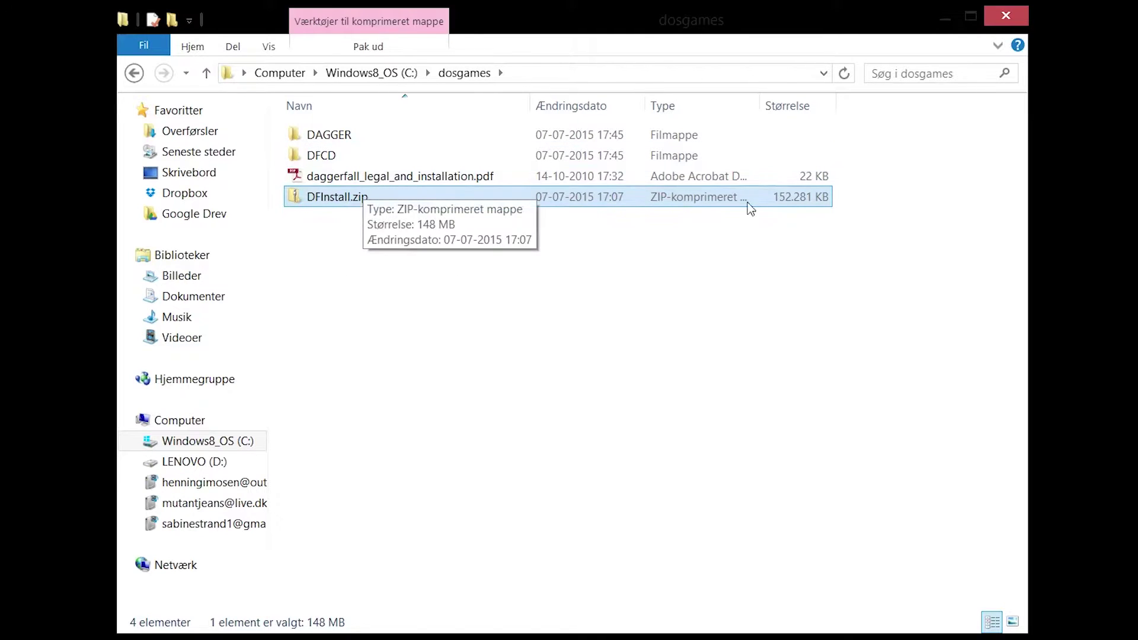
drag(866, 179, 620, 134)
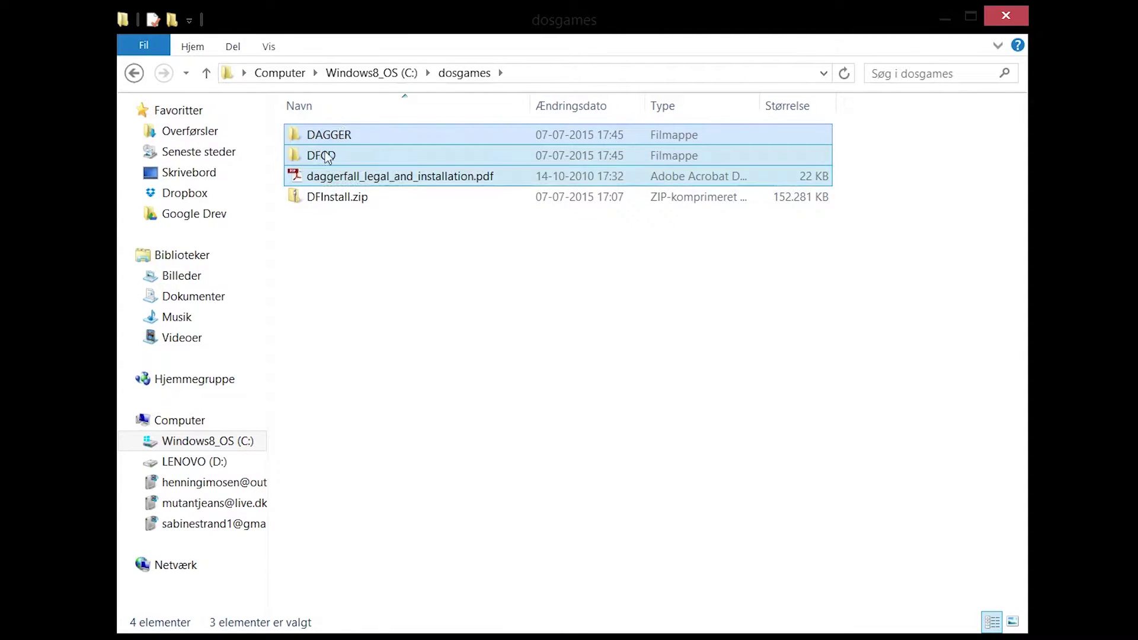
click(408, 257)
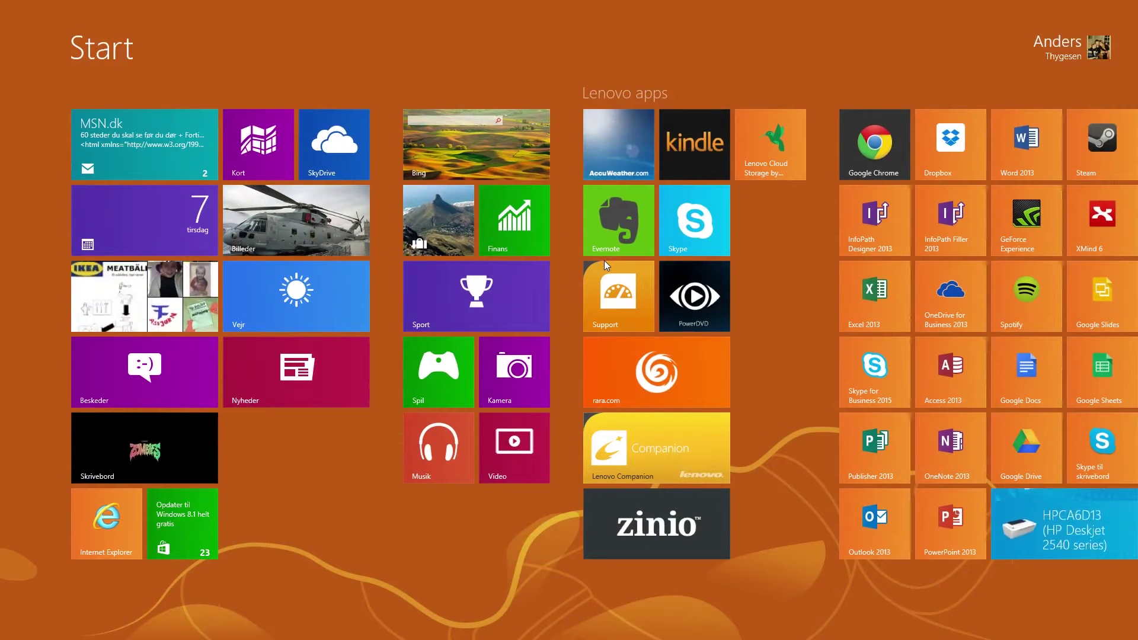
Search the installed apps for dosbox, launch DOSBox 0.74 and bring its command window to the front
text(dosbox)
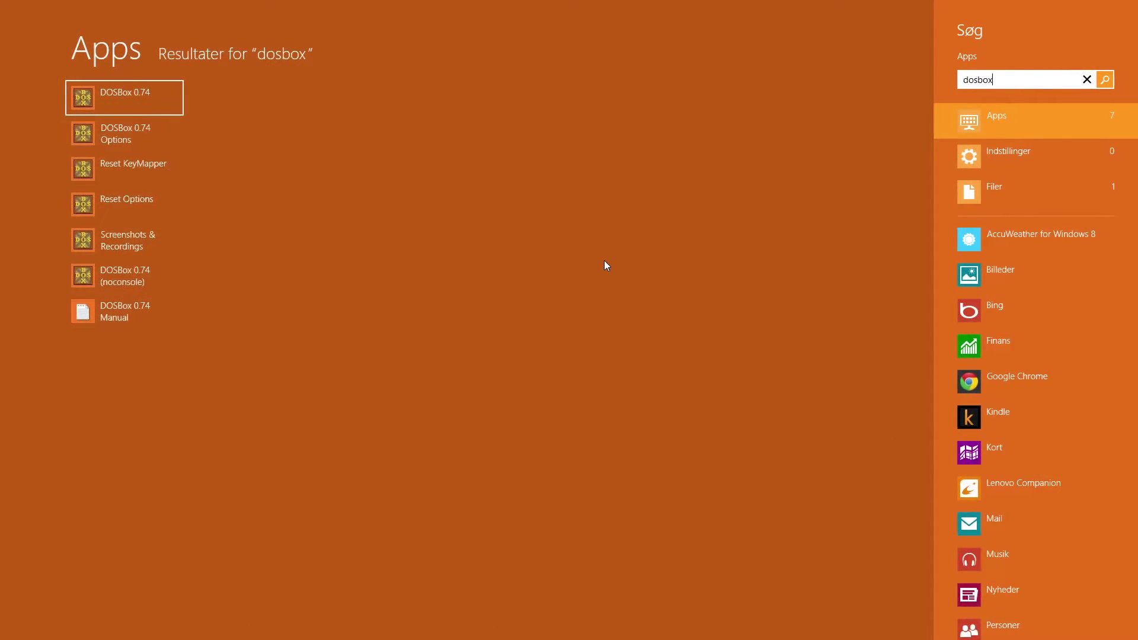
key(Return)
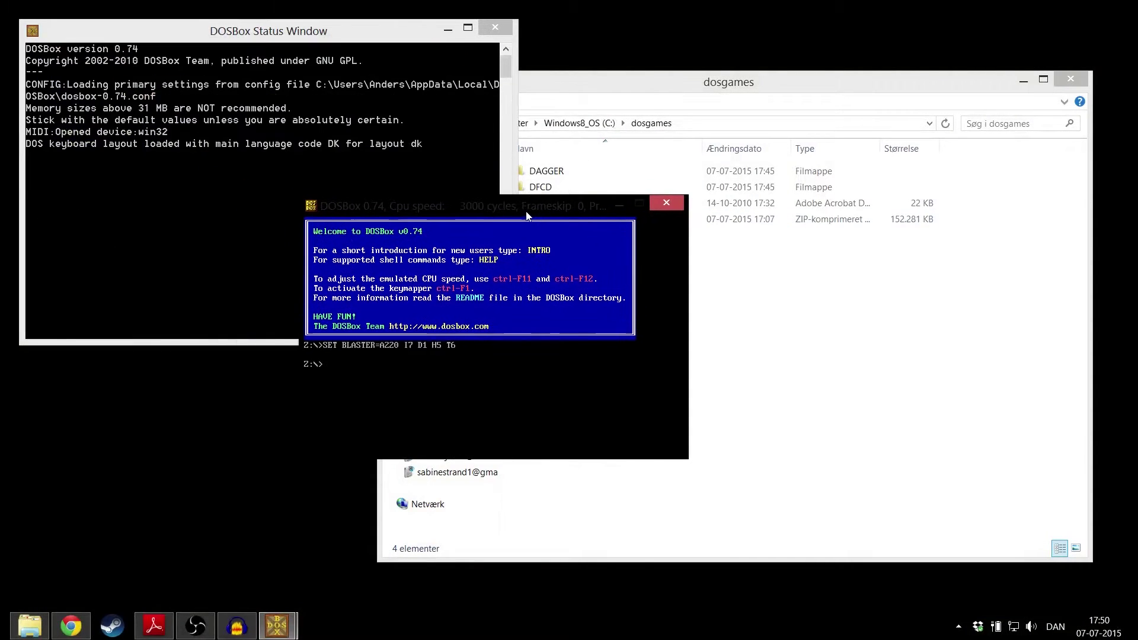
click(1001, 424)
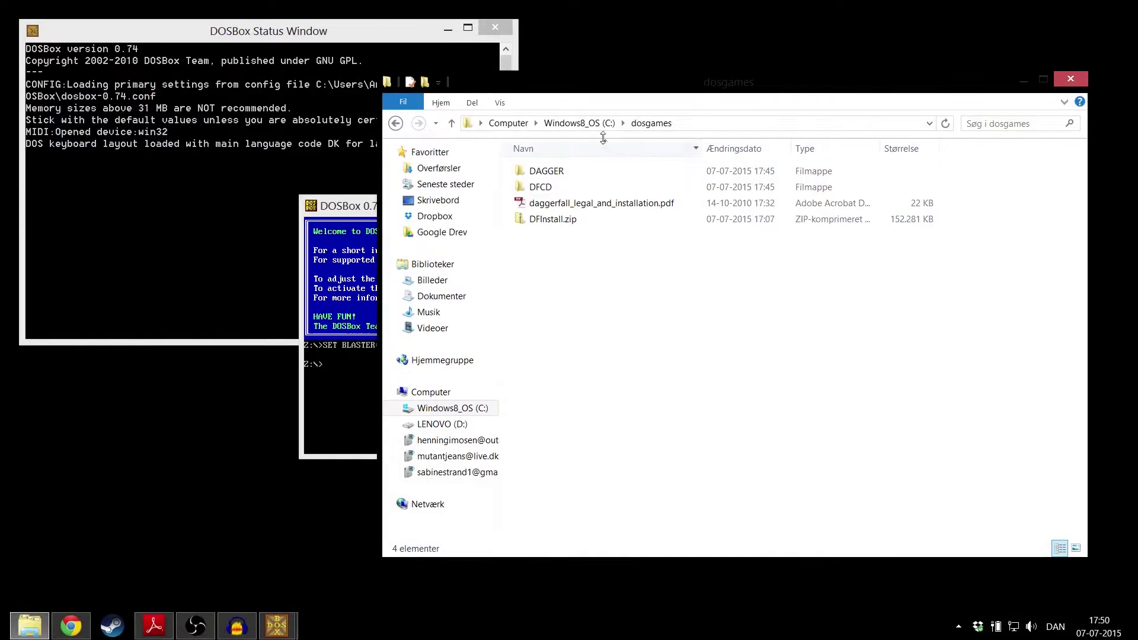
click(356, 356)
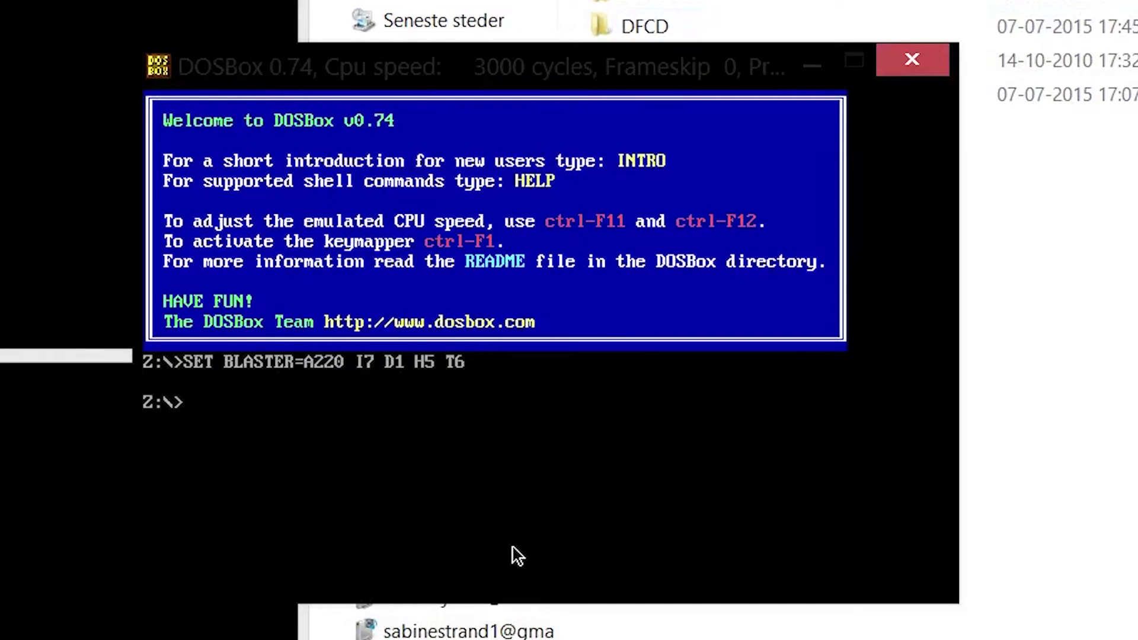
Mount c:\dosgames as drive C in DOSBox with the option -freesize 1000
text(mount c c:\)
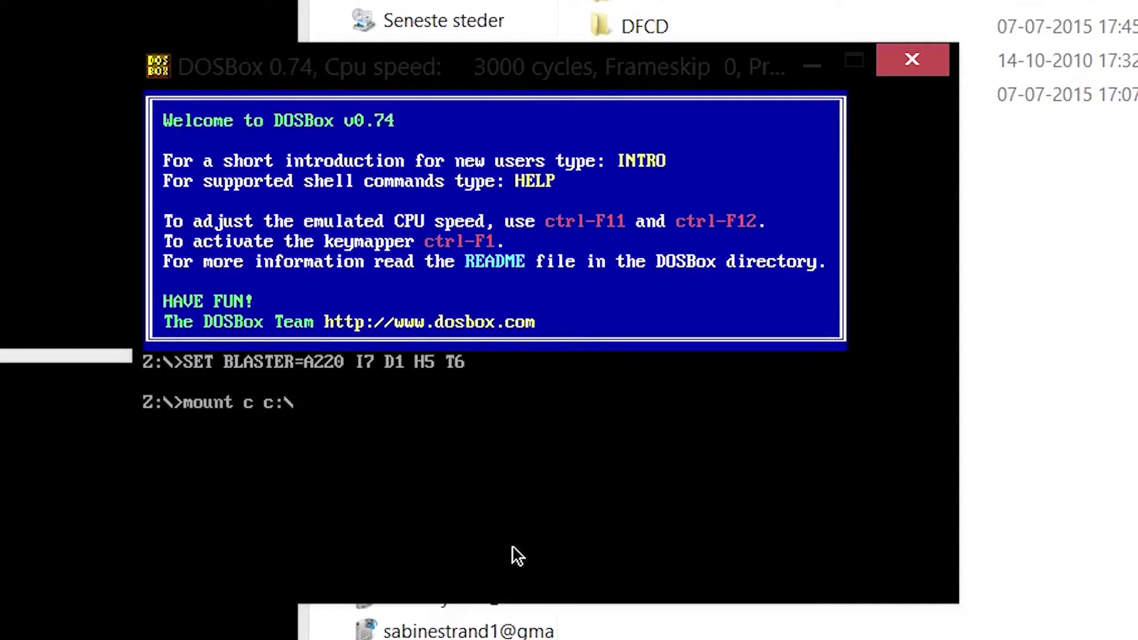
text(dosgames)
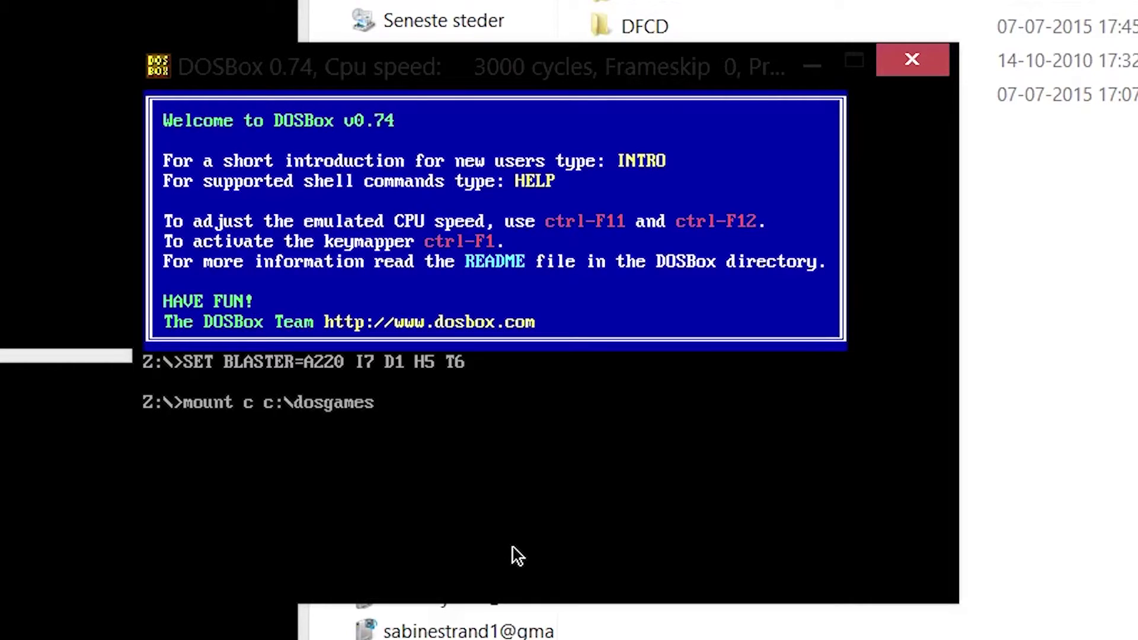
text( -freesize 1000)
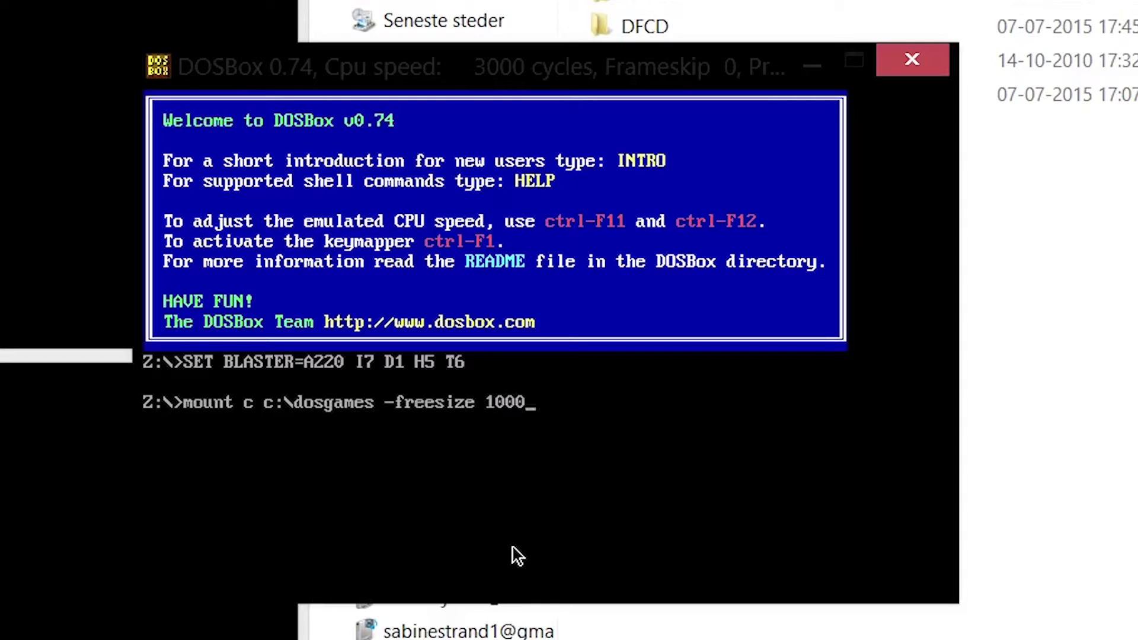
key(Return)
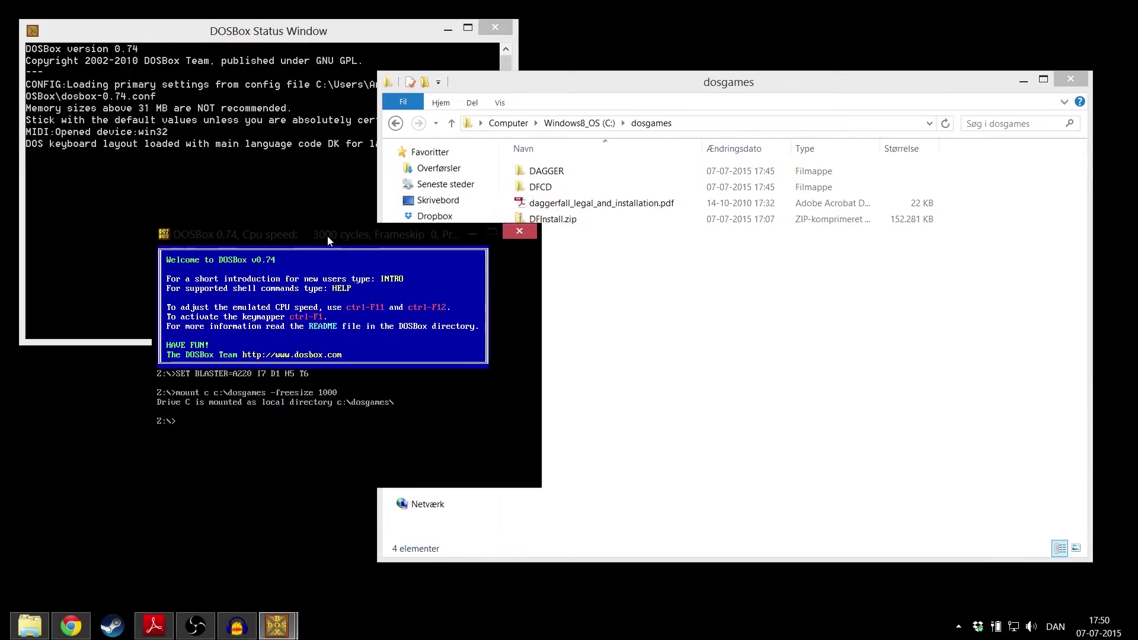
Mount c:\dosgames\dfcd as drive D with the type cdrom and the label Daggerfall
drag(506, 64, 428, 85)
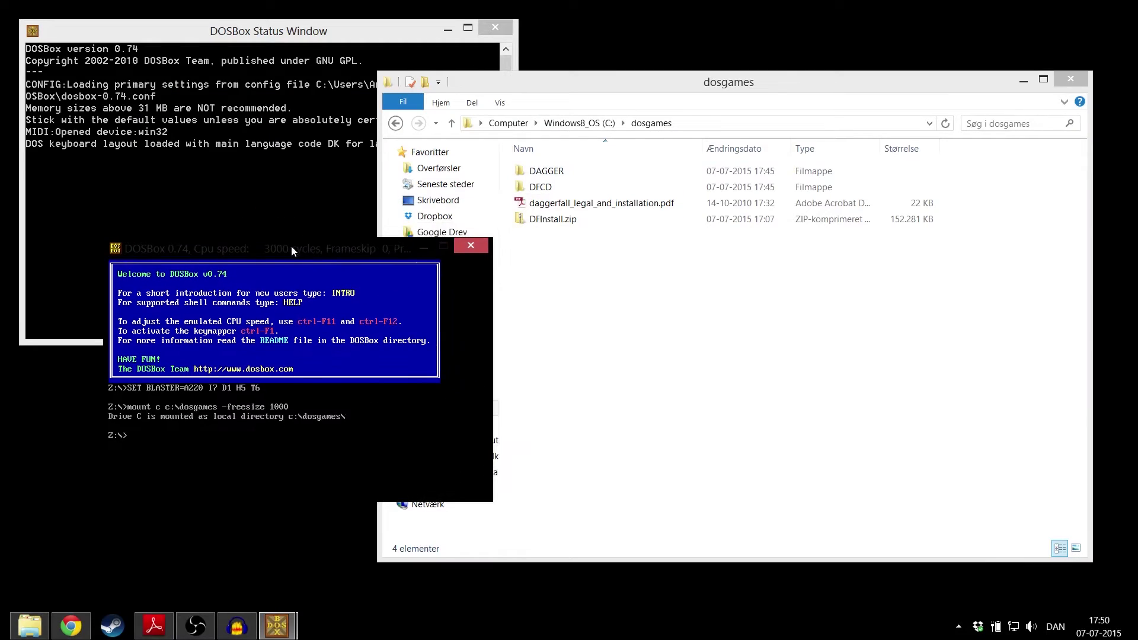
click(773, 353)
drag(256, 256, 381, 250)
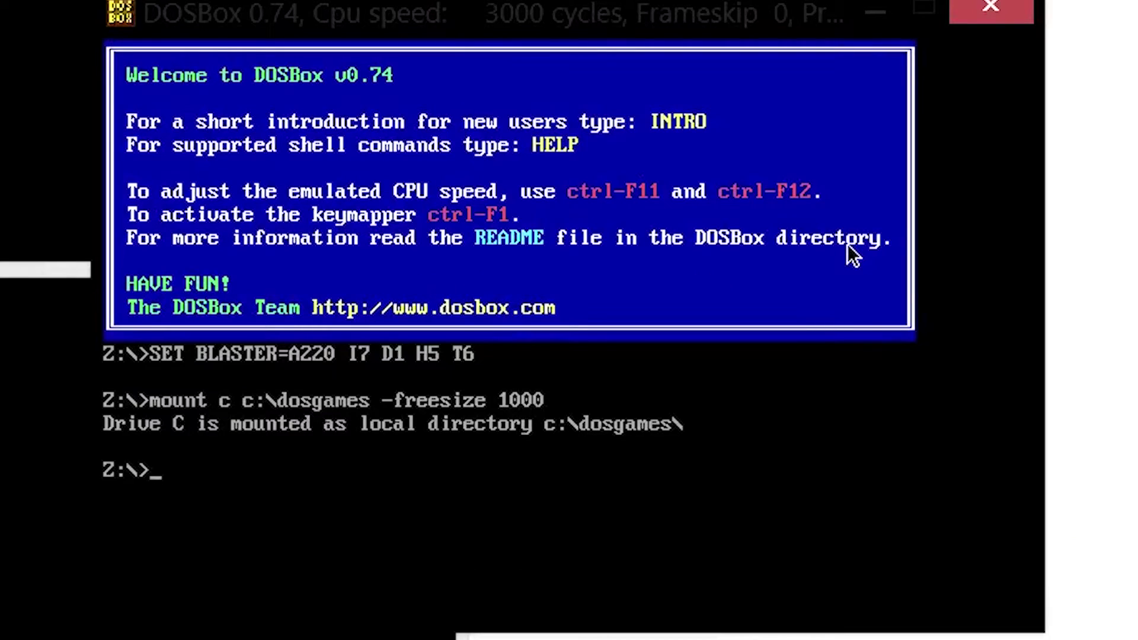
text(mount d)
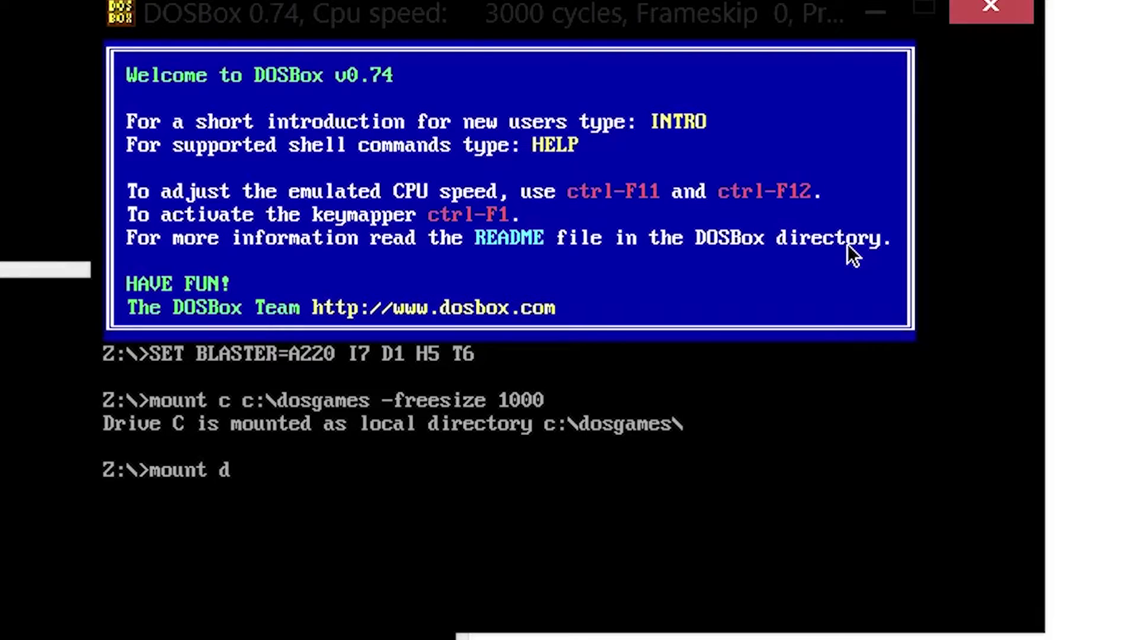
text( c:\dosgames\)
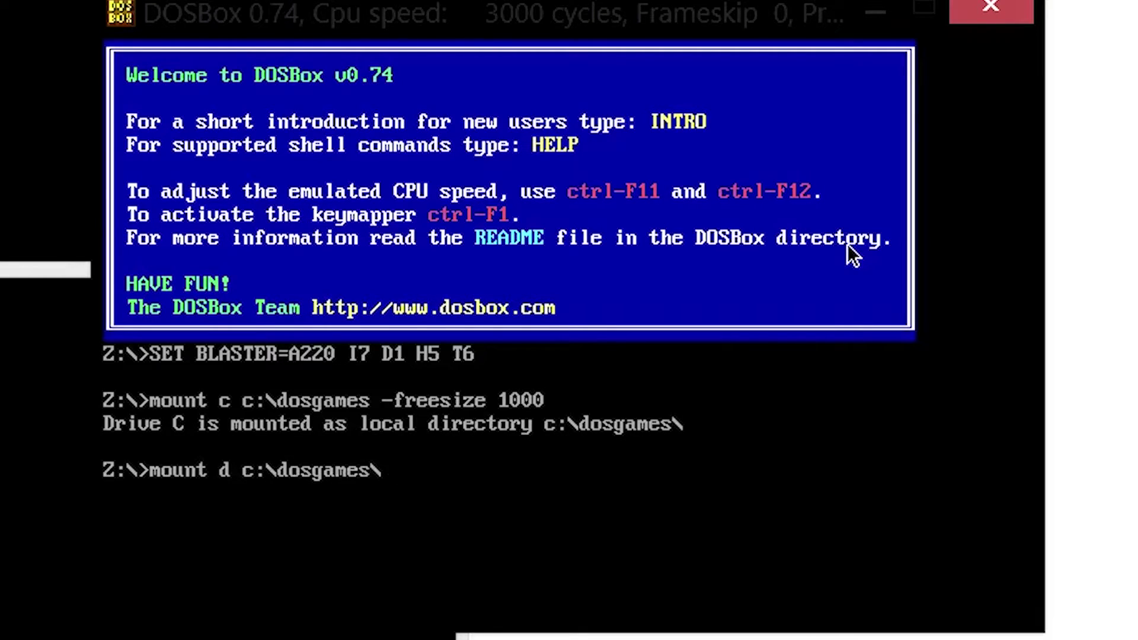
text(dfcd -t )
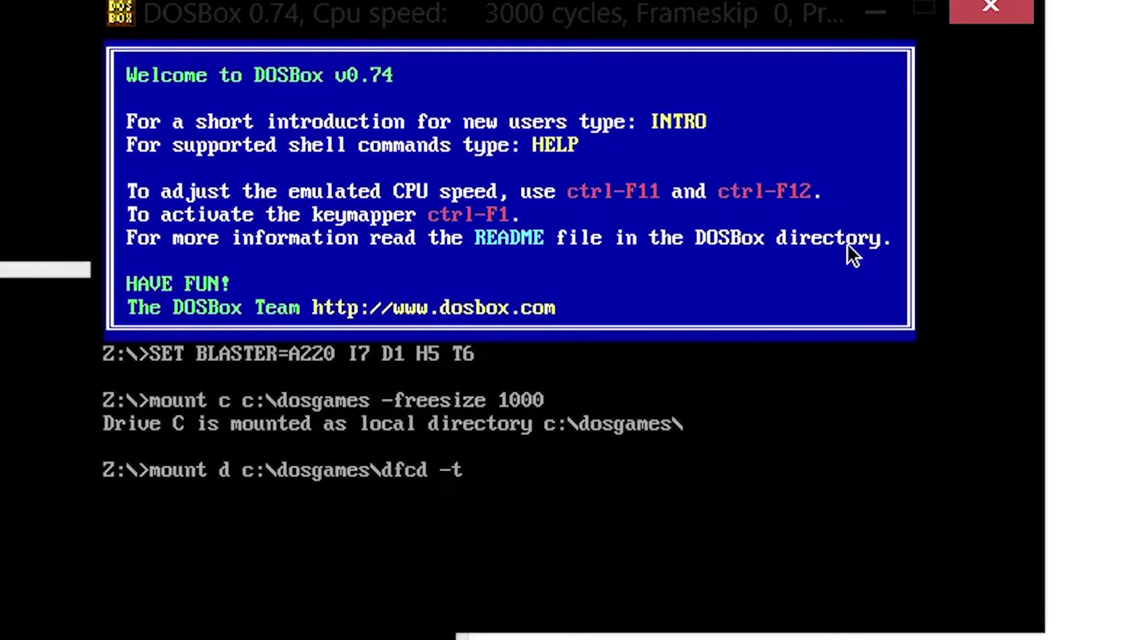
text(cdrom -label D)
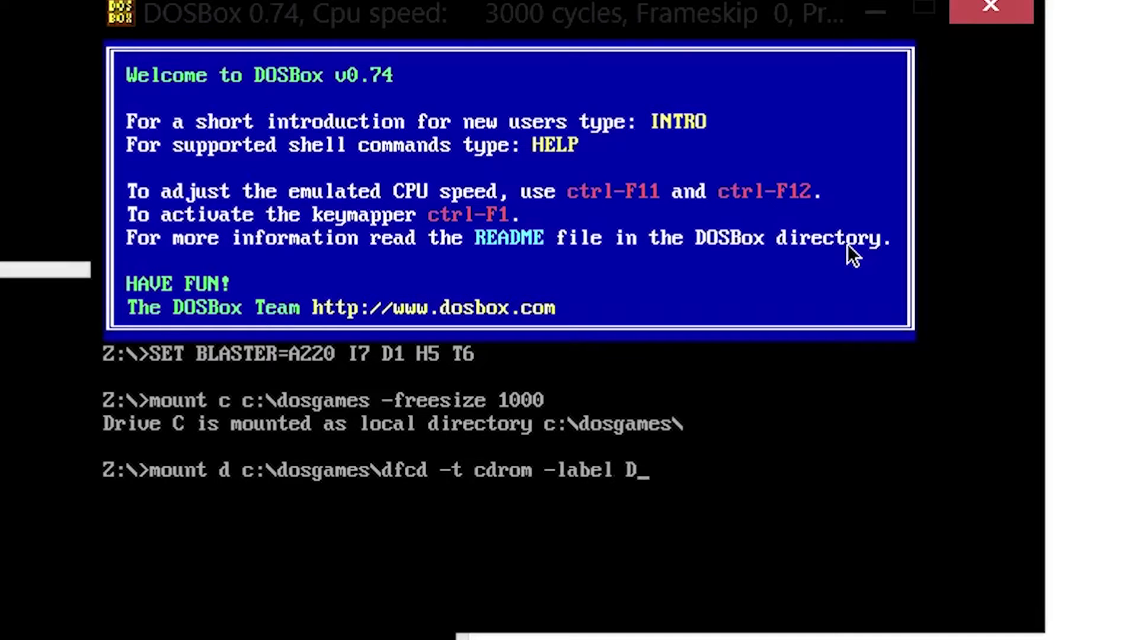
text(aggerfall)
key(Return)
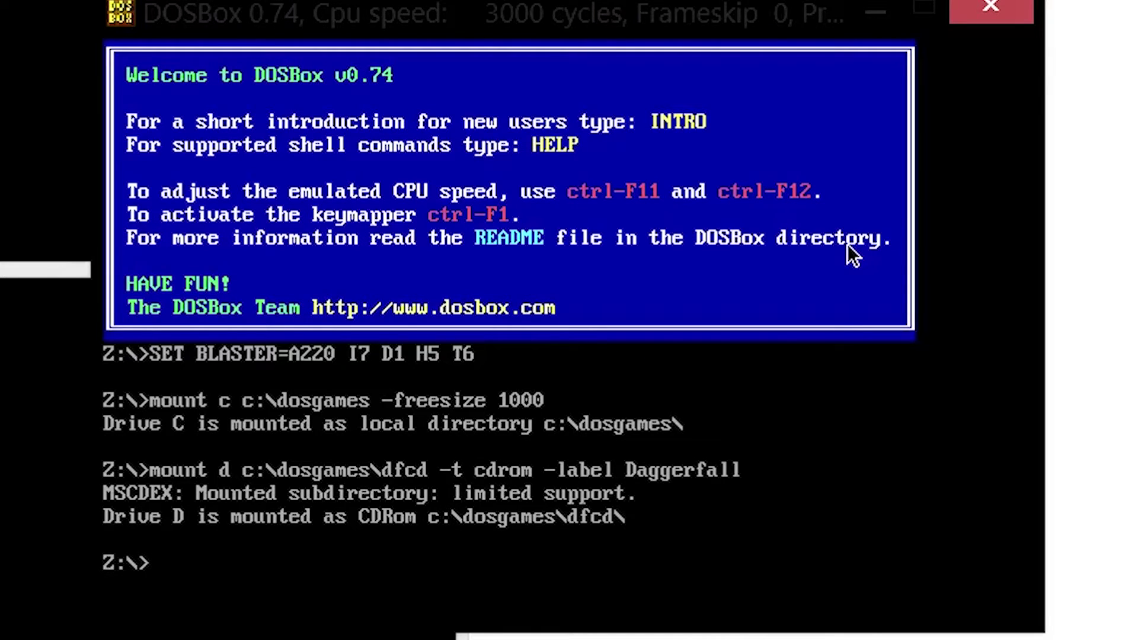
Switch to drive D, run INSTALL and agree to the license terms
text(D:)
key(Return)
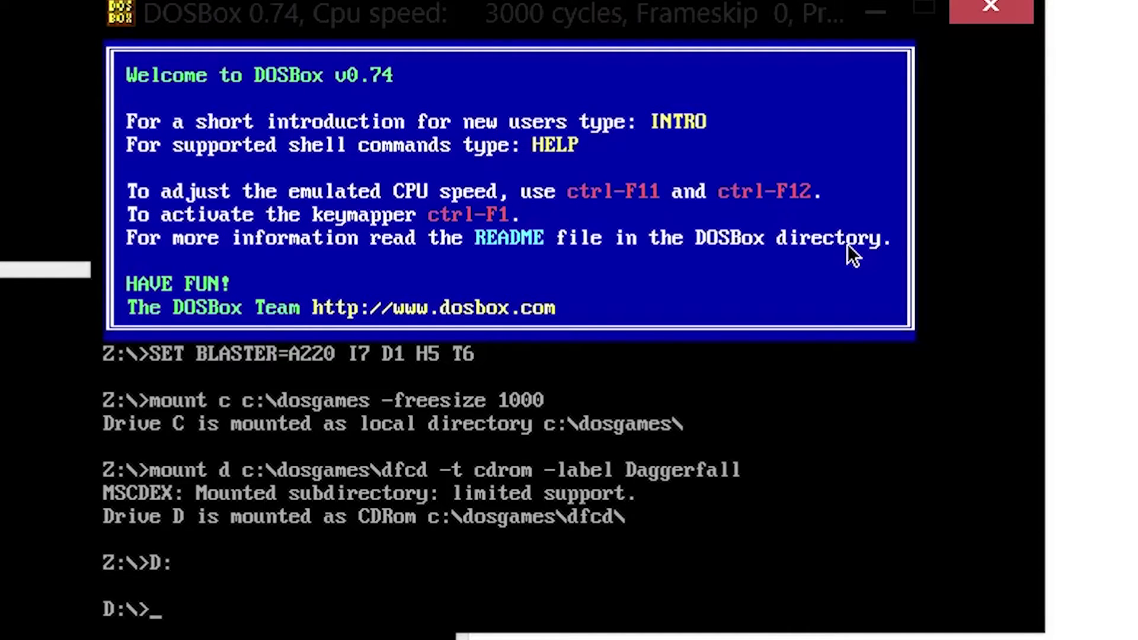
text(INSTALL)
key(Return)
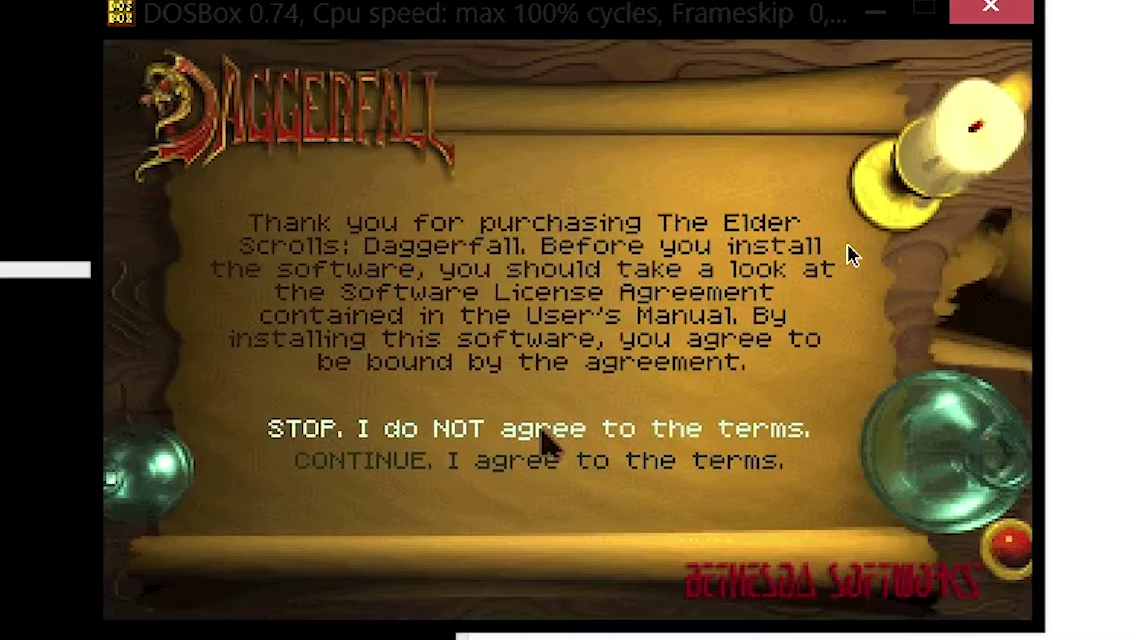
click(483, 468)
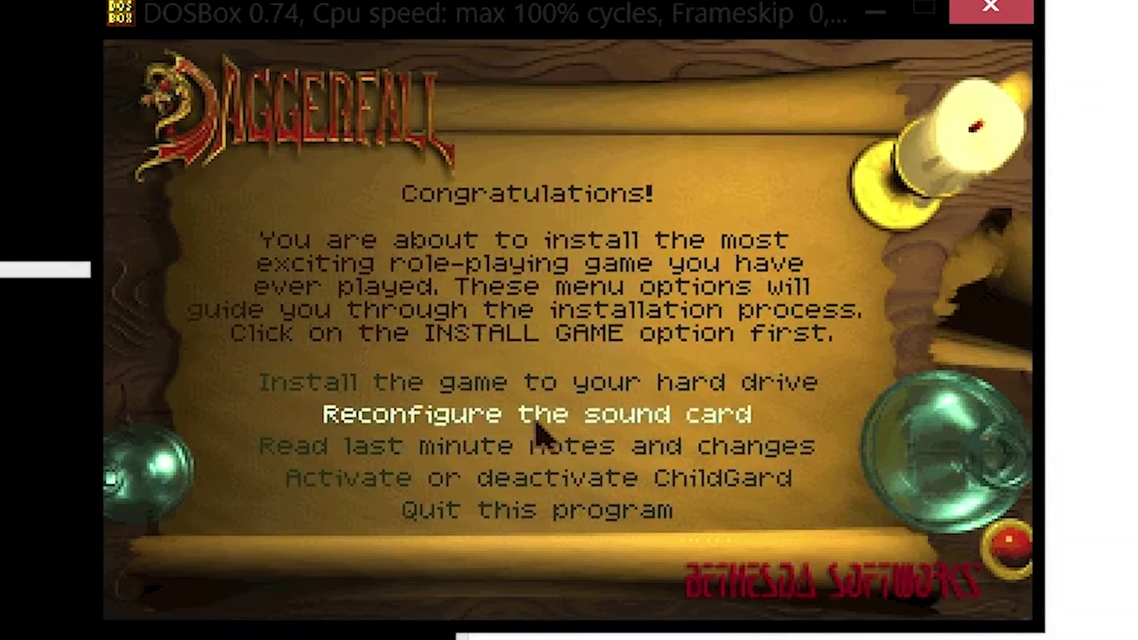
Install the game to the hard drive with the Huge installation (450MB) at the path c:\dagger
click(515, 395)
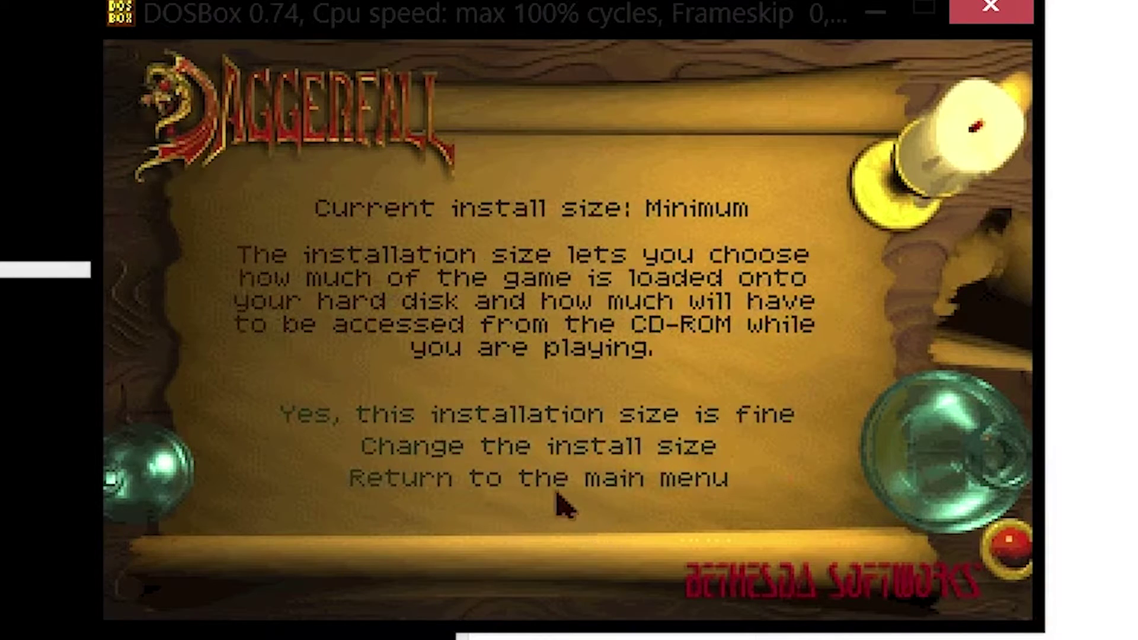
click(531, 453)
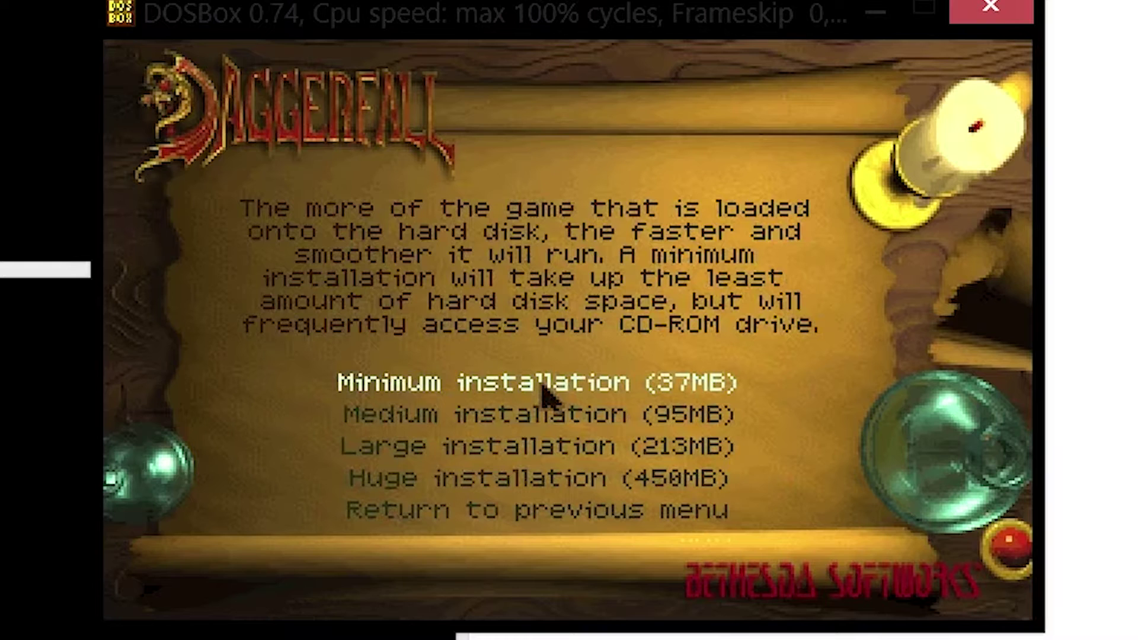
click(544, 485)
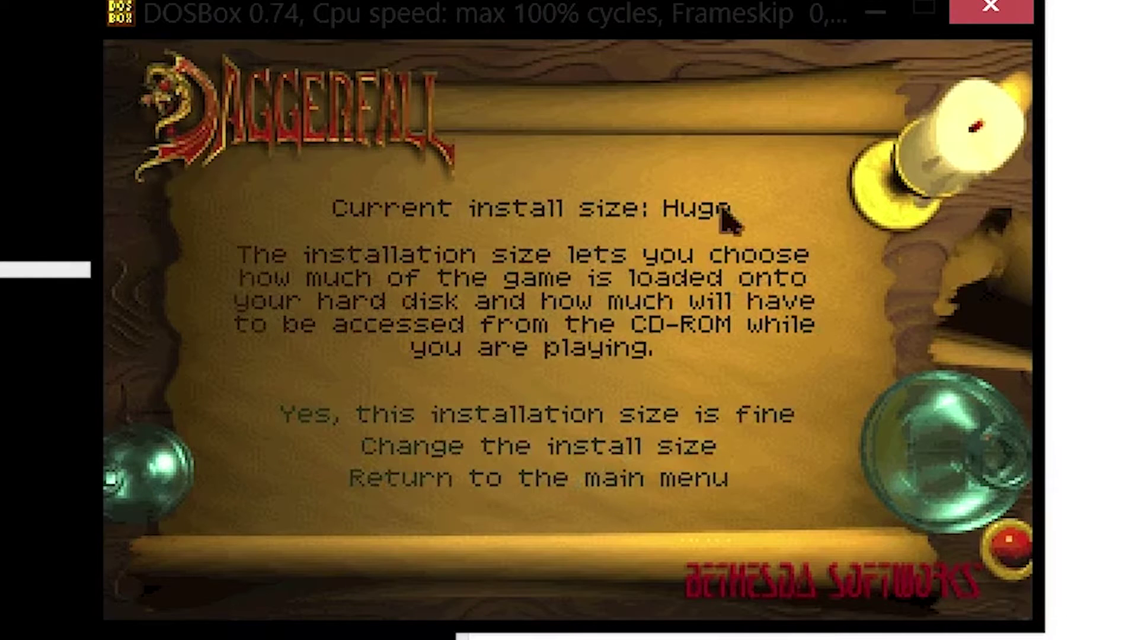
click(640, 415)
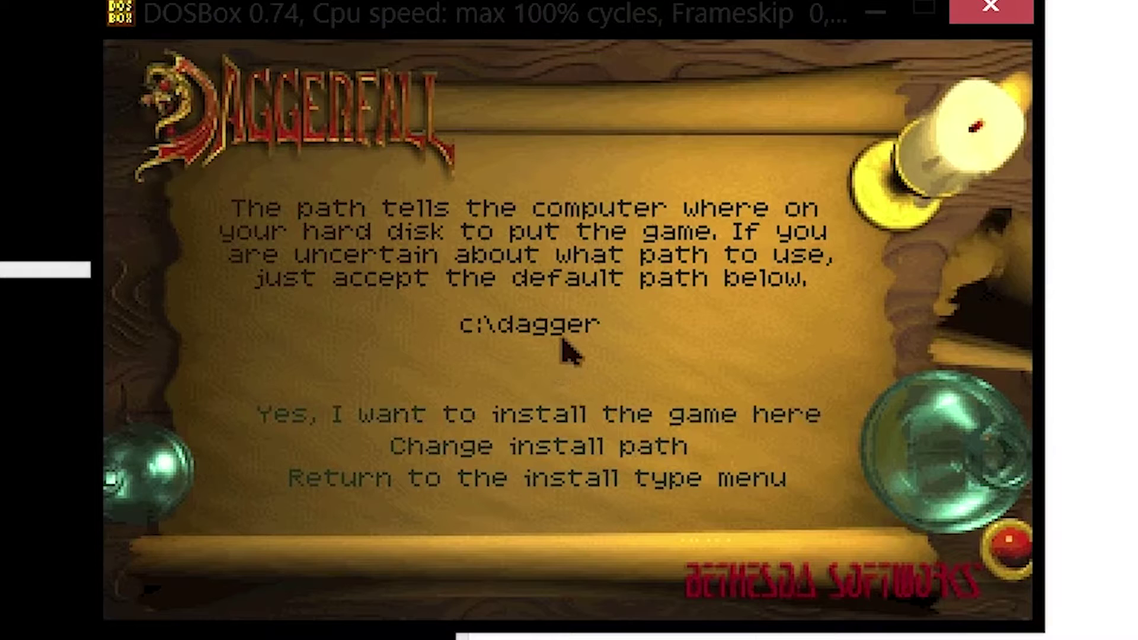
click(568, 426)
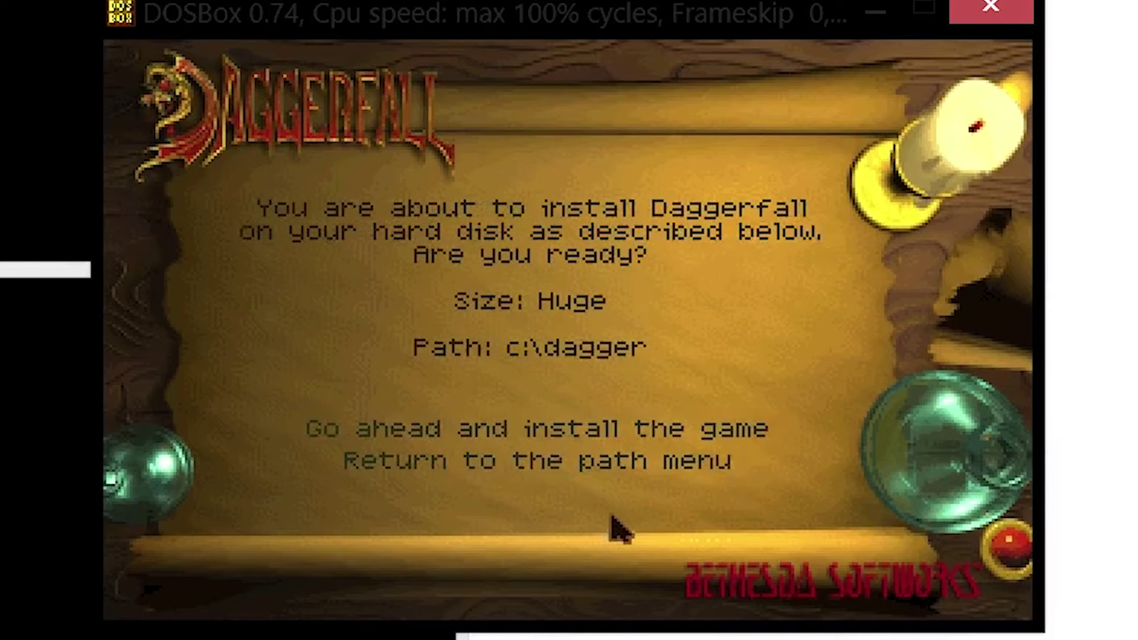
click(593, 428)
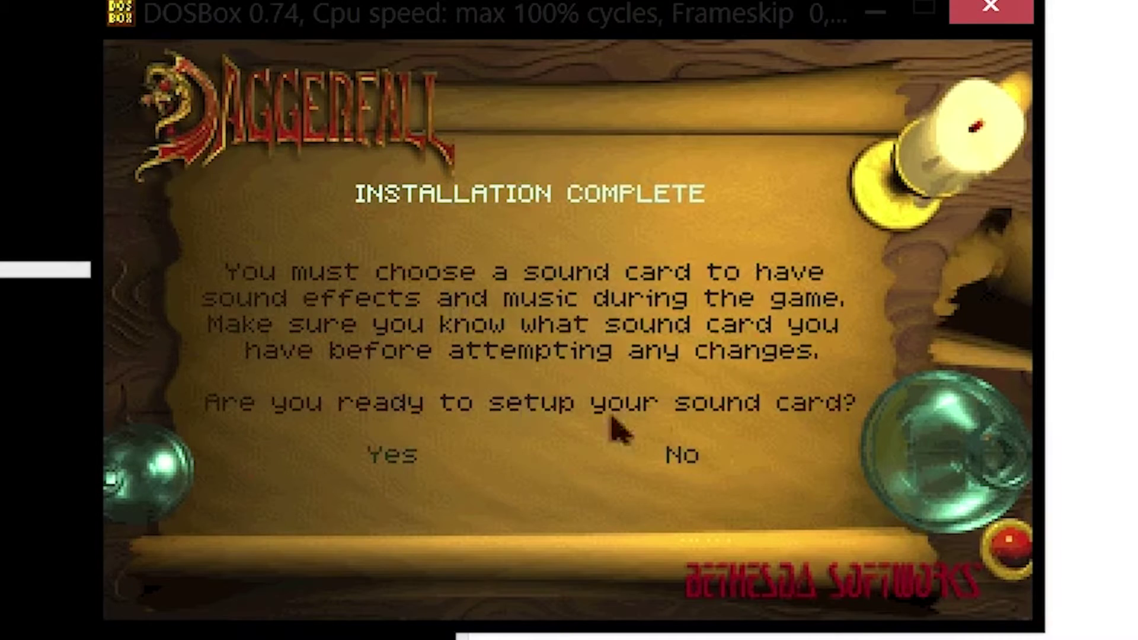
Begin the sound card setup and run the automatic digital device detection
click(409, 459)
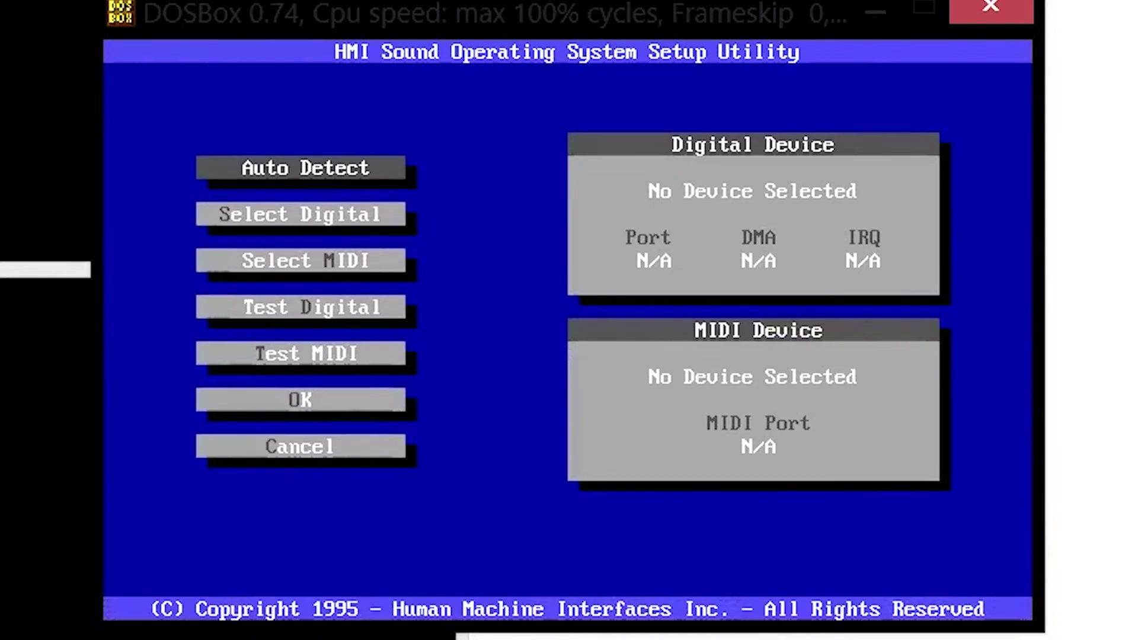
key(Down)
key(Up)
key(Up)
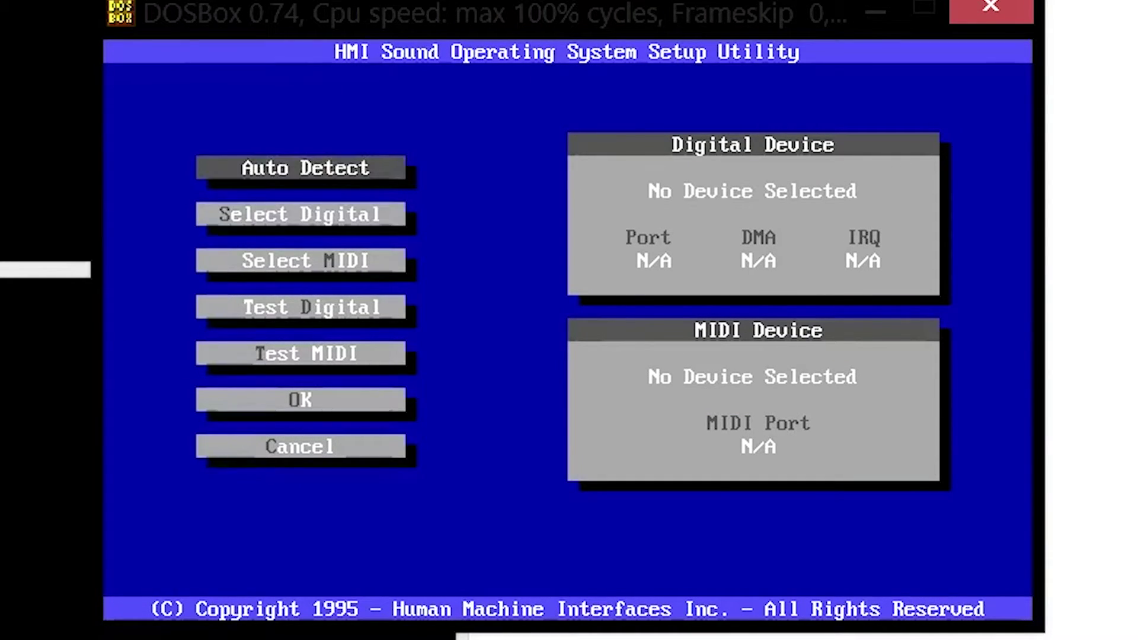
key(Down)
key(Down)
key(Down)
key(Down)
key(Down)
key(Down)
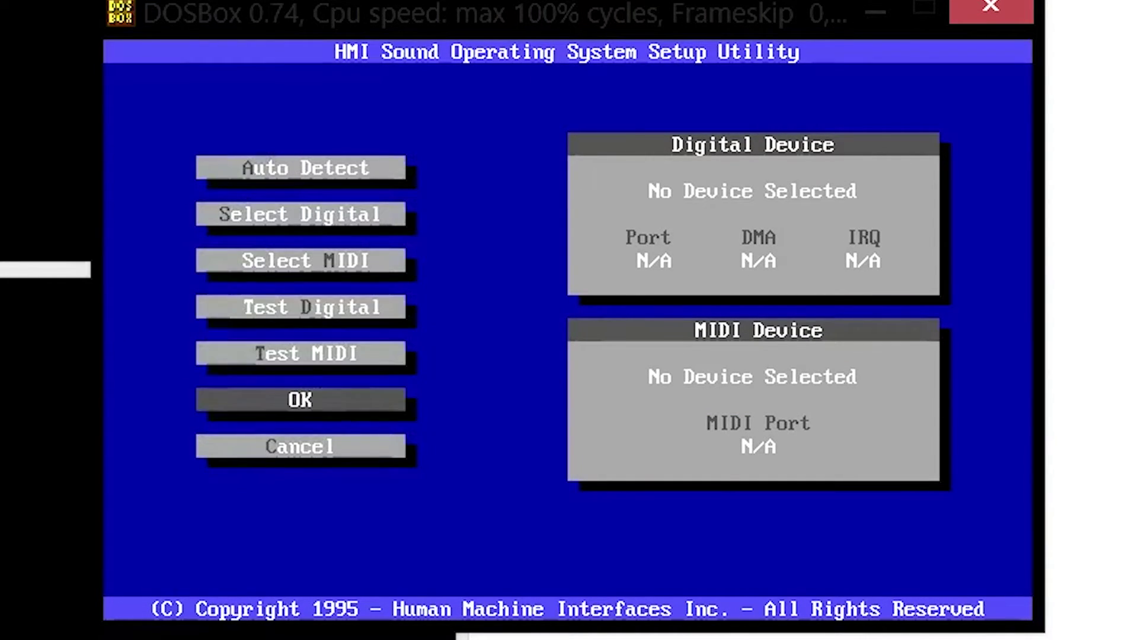
key(Up)
key(Up)
key(Up)
key(Up)
key(Up)
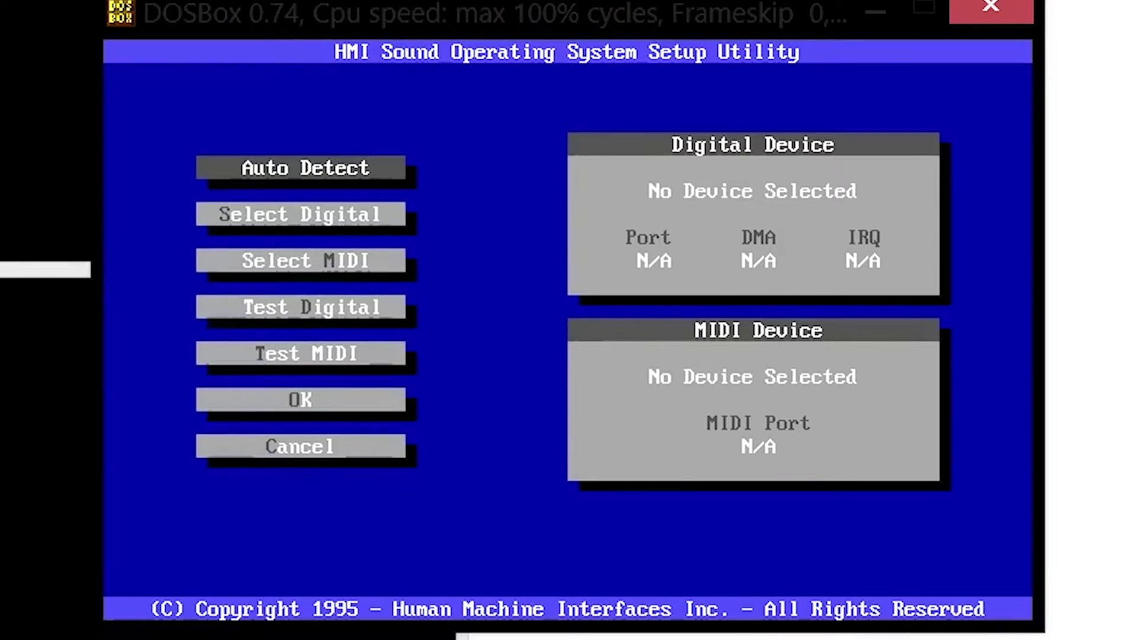
key(Return)
key(Return)
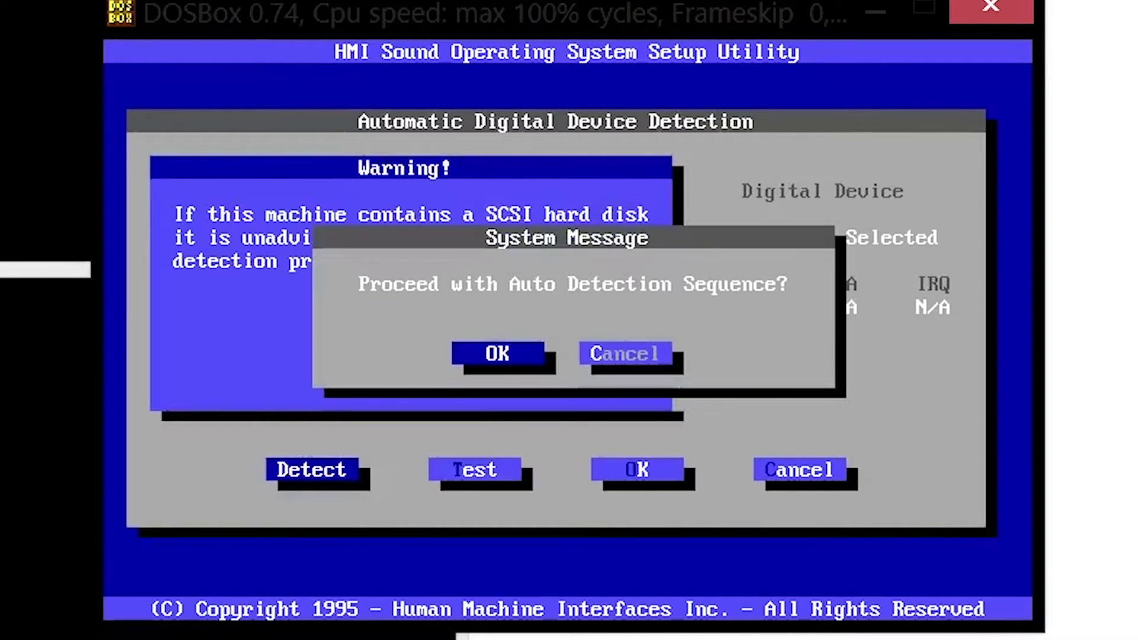
key(Return)
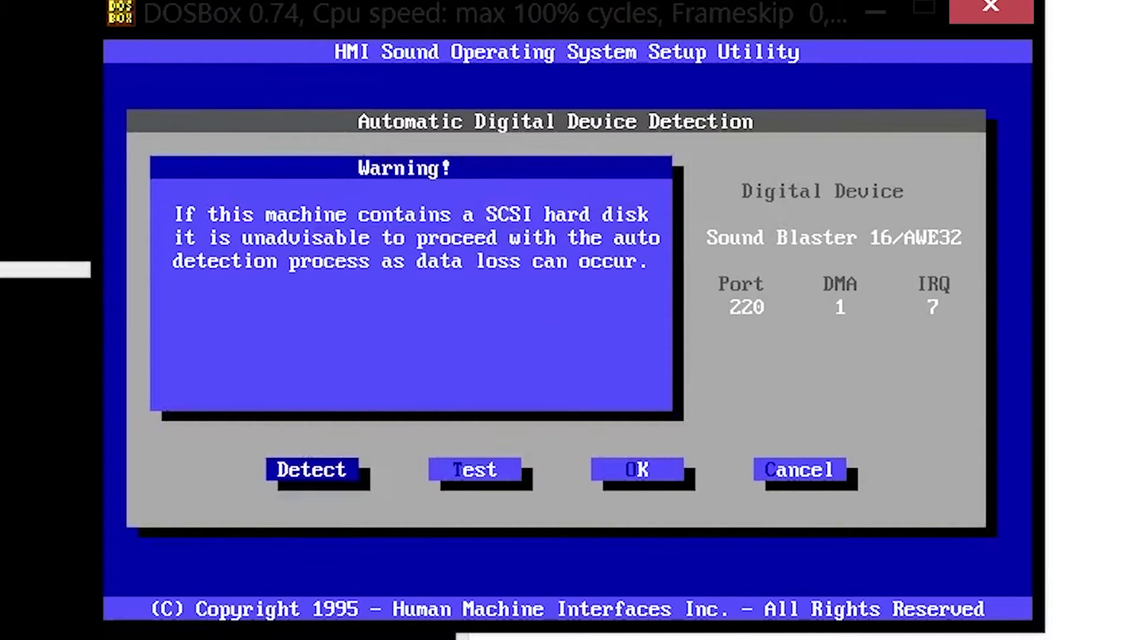
Accept the detected Sound Blaster 16/AWE32 as the digital device
key(Tab)
key(Tab)
key(Tab)
key(shift+Tab)
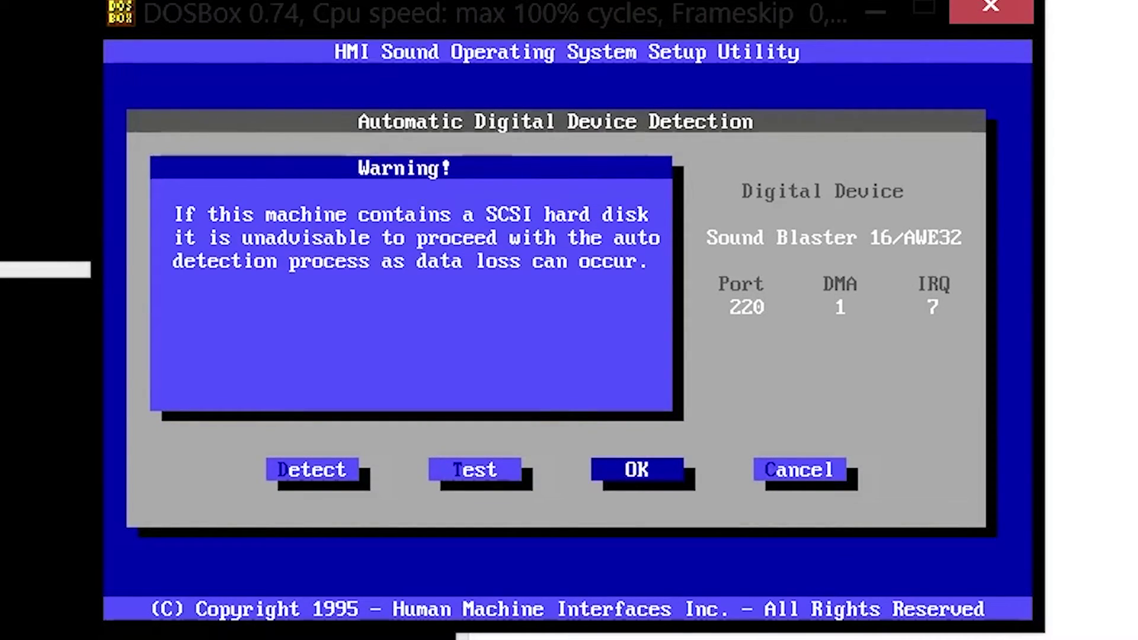
key(Return)
Set the MIDI device to Sound Blaster 16 with port 388
key(Down)
key(Down)
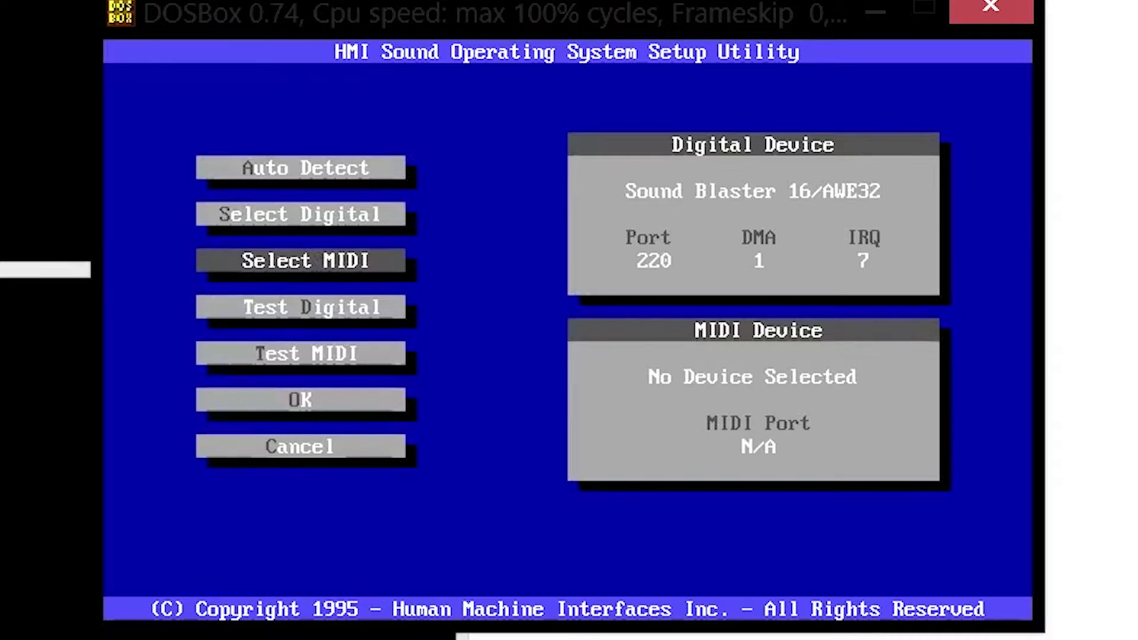
key(Return)
key(Down)
key(Down)
key(Down)
key(Down)
key(Down)
key(Down)
key(Down)
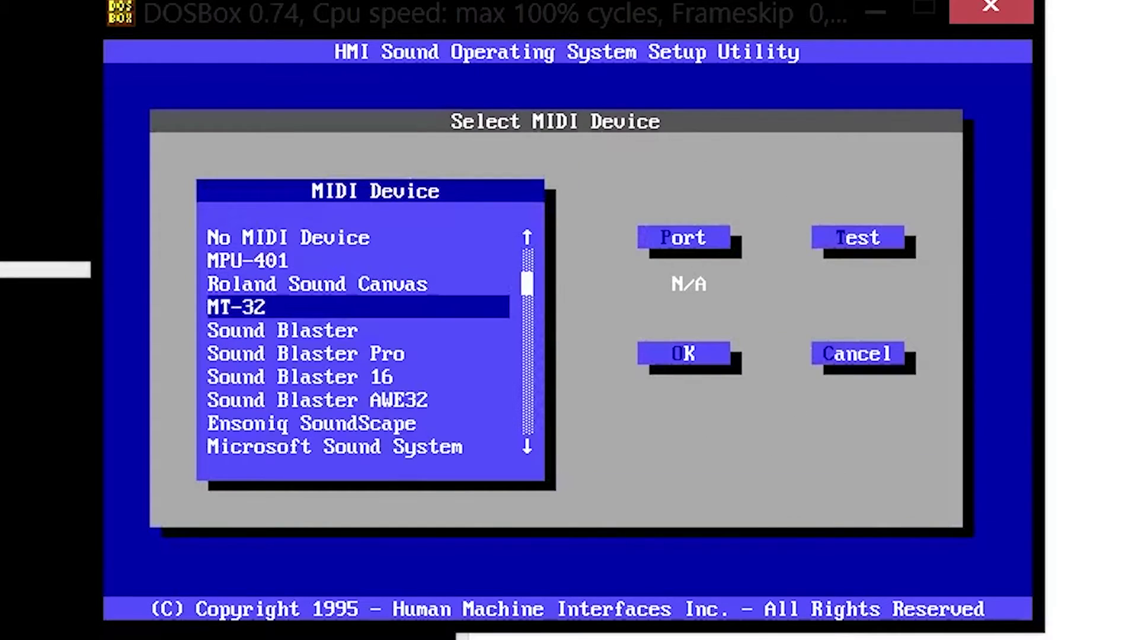
key(Up)
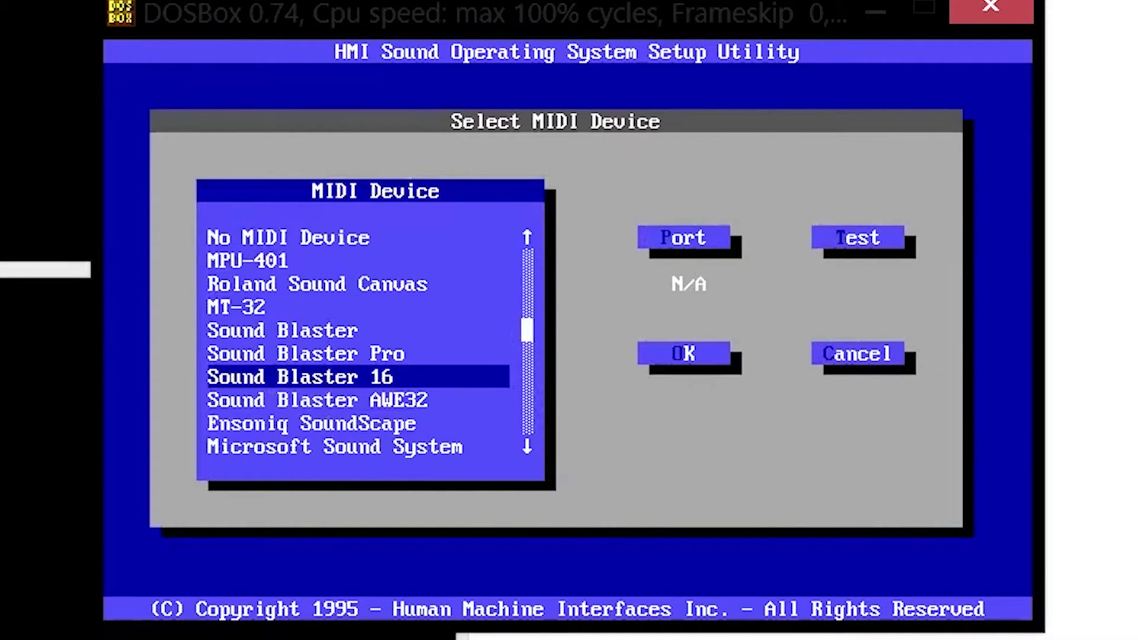
key(Return)
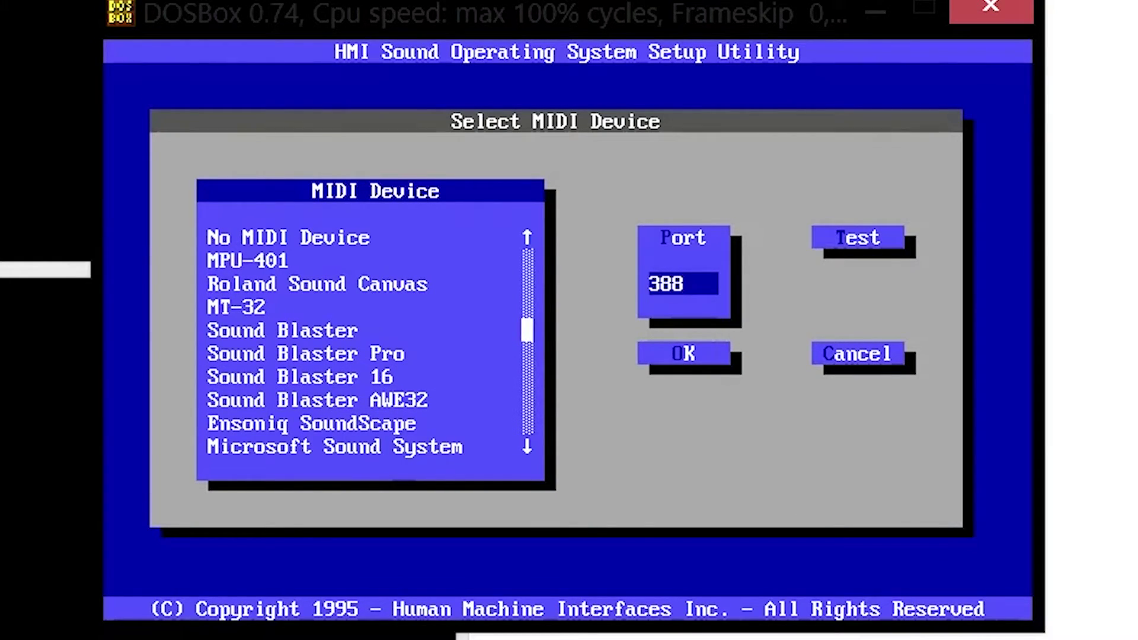
key(Return)
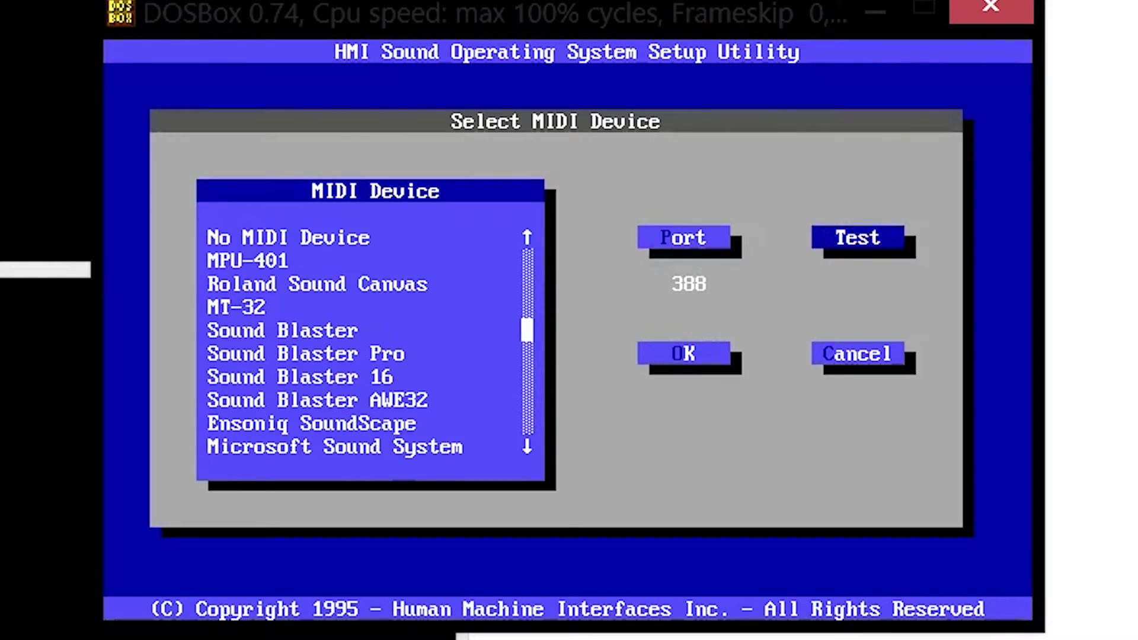
key(Tab)
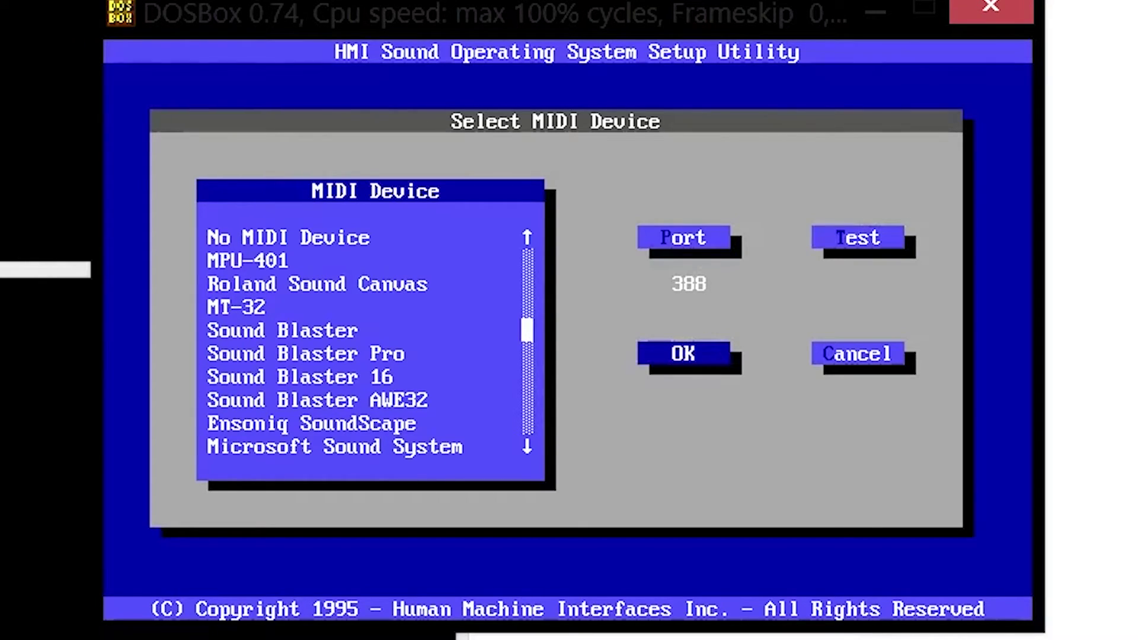
key(Return)
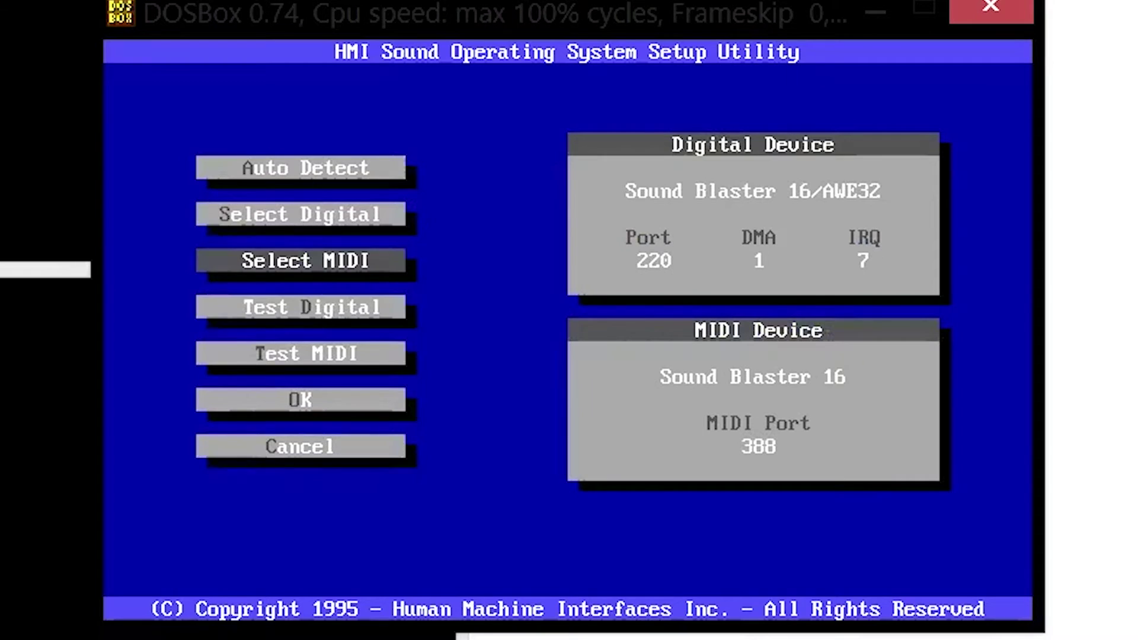
Save the sound configuration and finish the Daggerfall installer
key(Tab)
key(Tab)
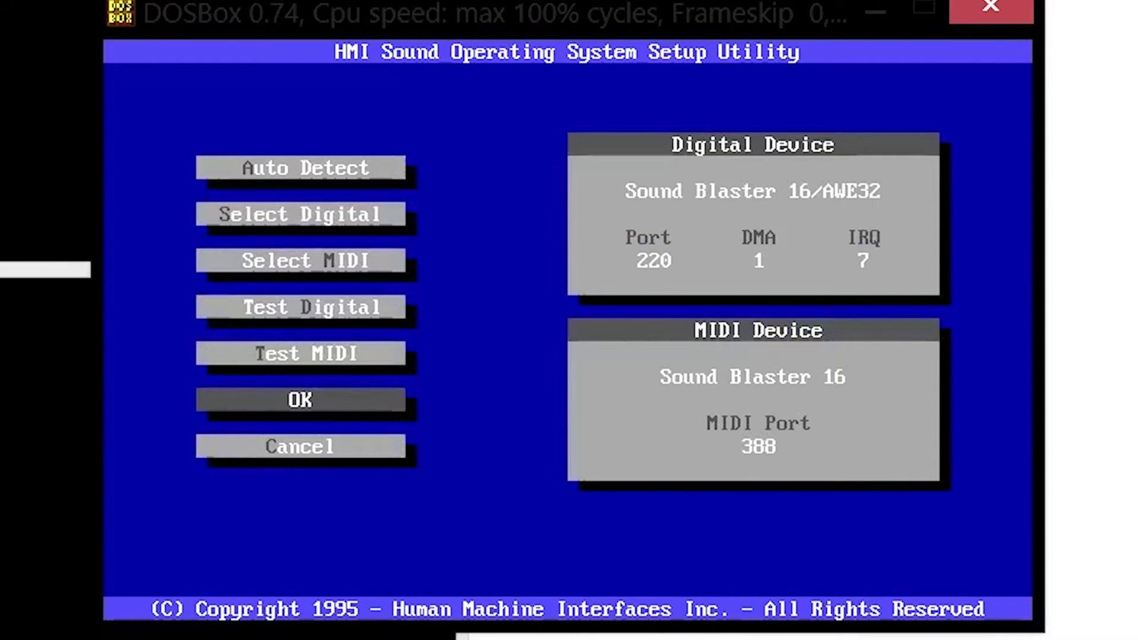
key(Return)
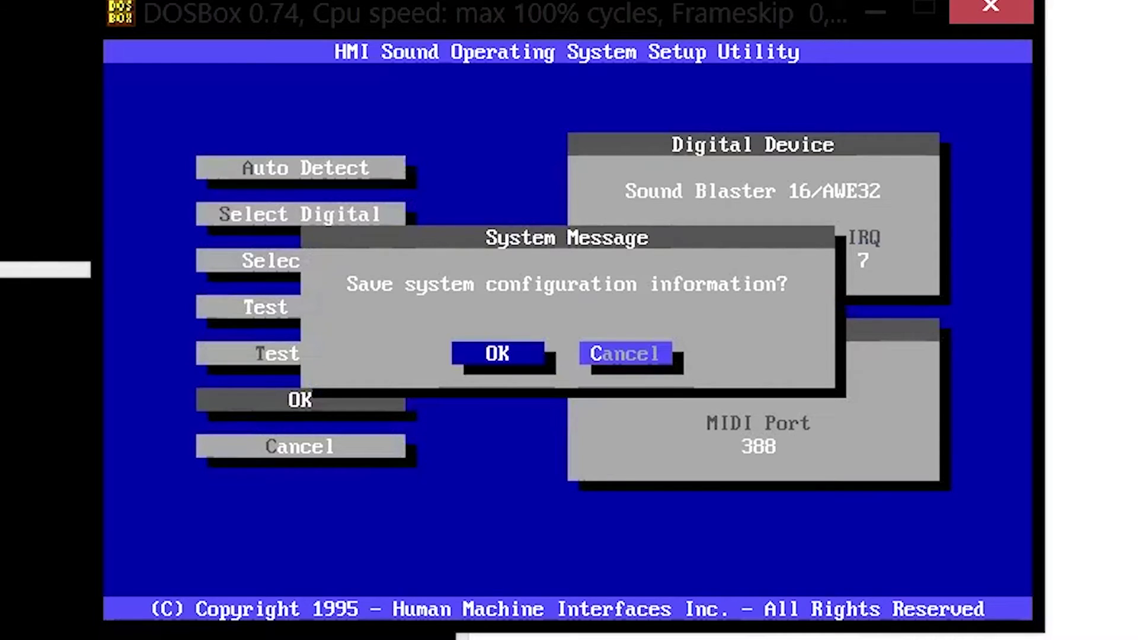
key(Return)
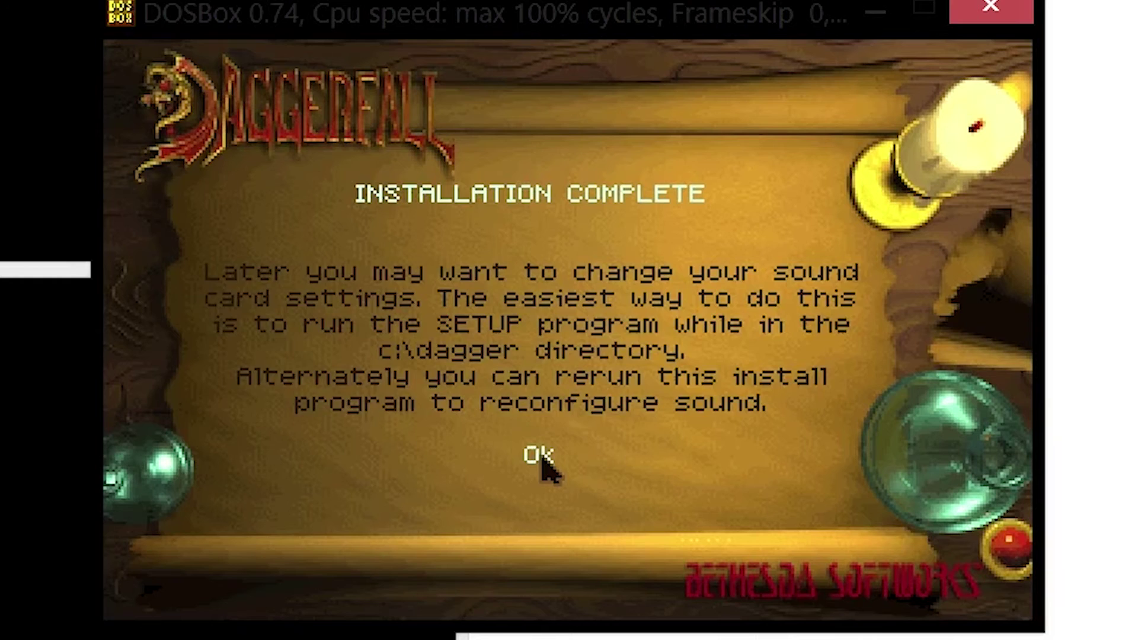
key(Return)
key(Return)
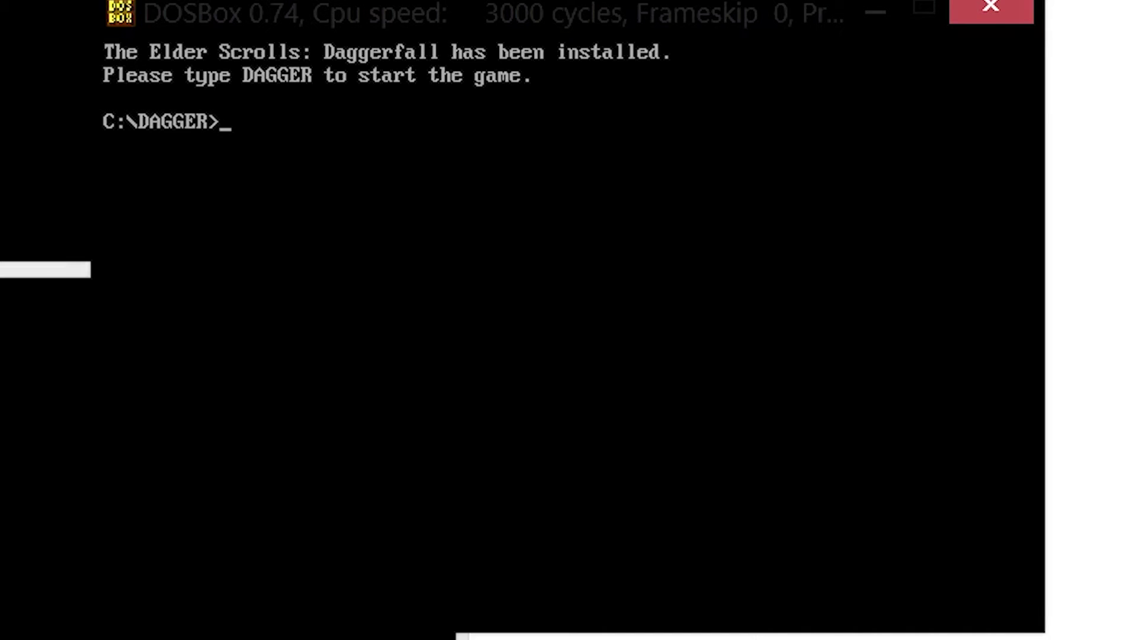
Run the DAG213 patch from C:\DAGGER, confirming both the update and the world map fix for duplicate town names
text(DAG213)
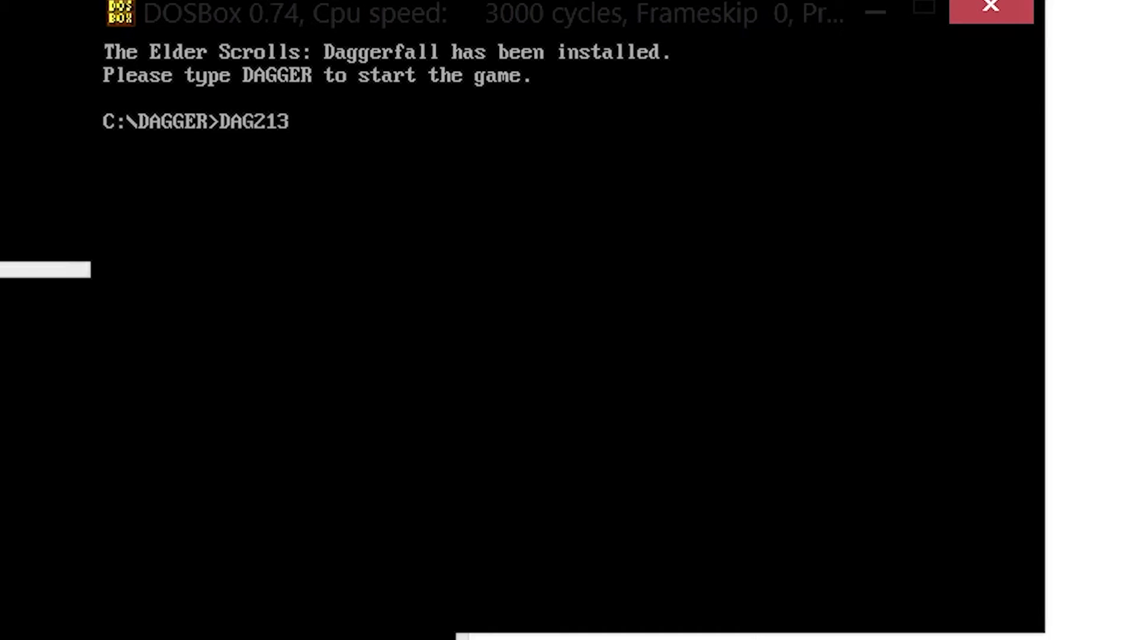
key(Return)
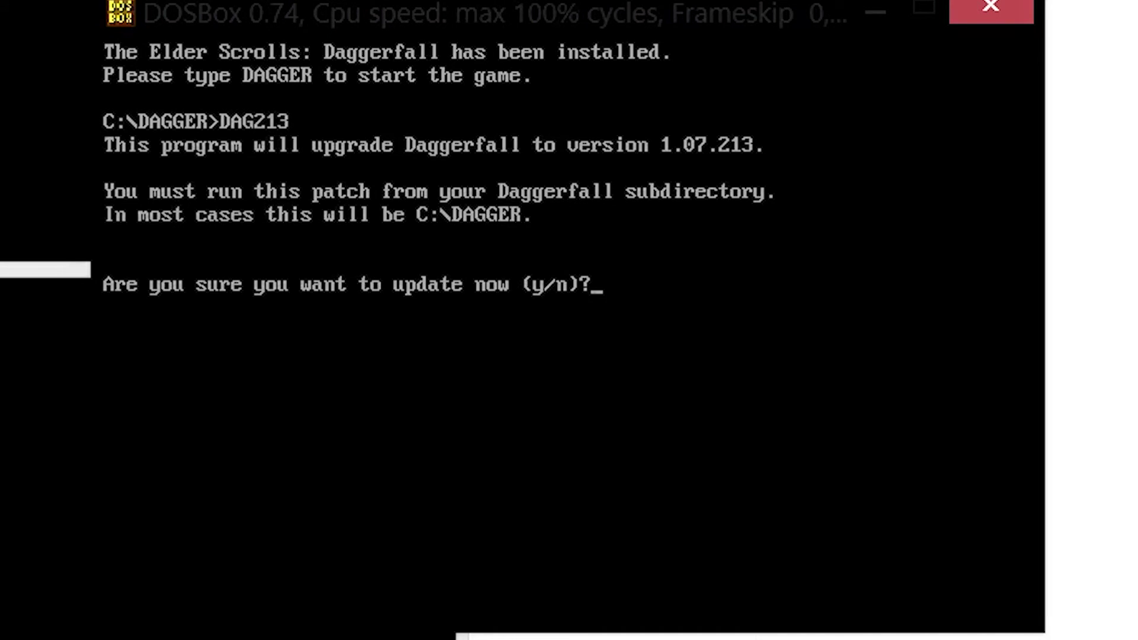
text(y)
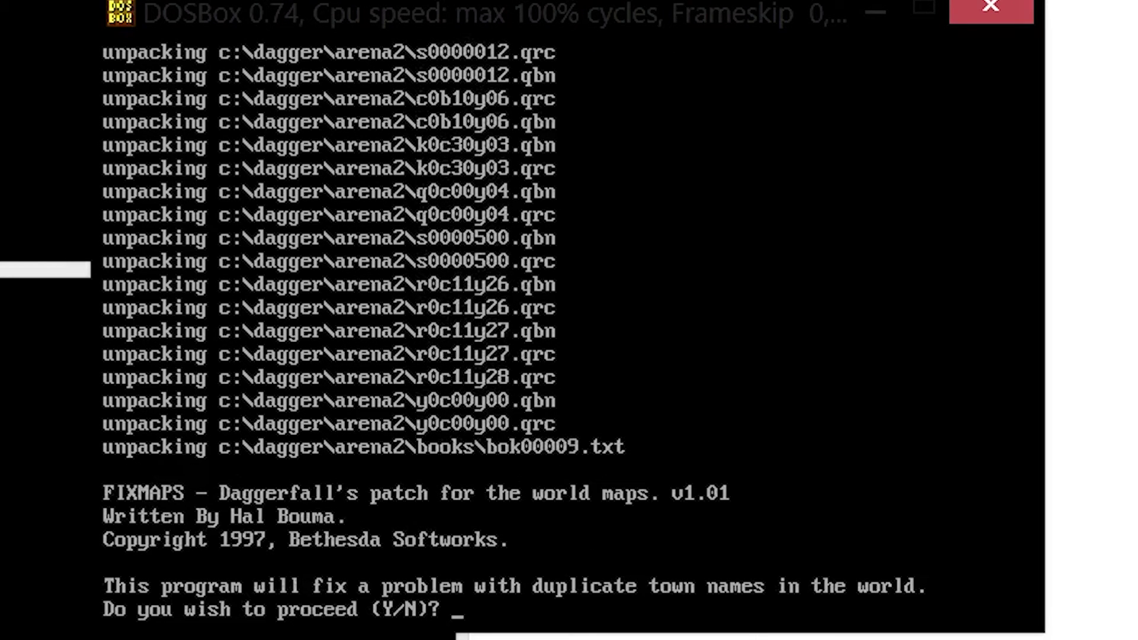
text(Y)
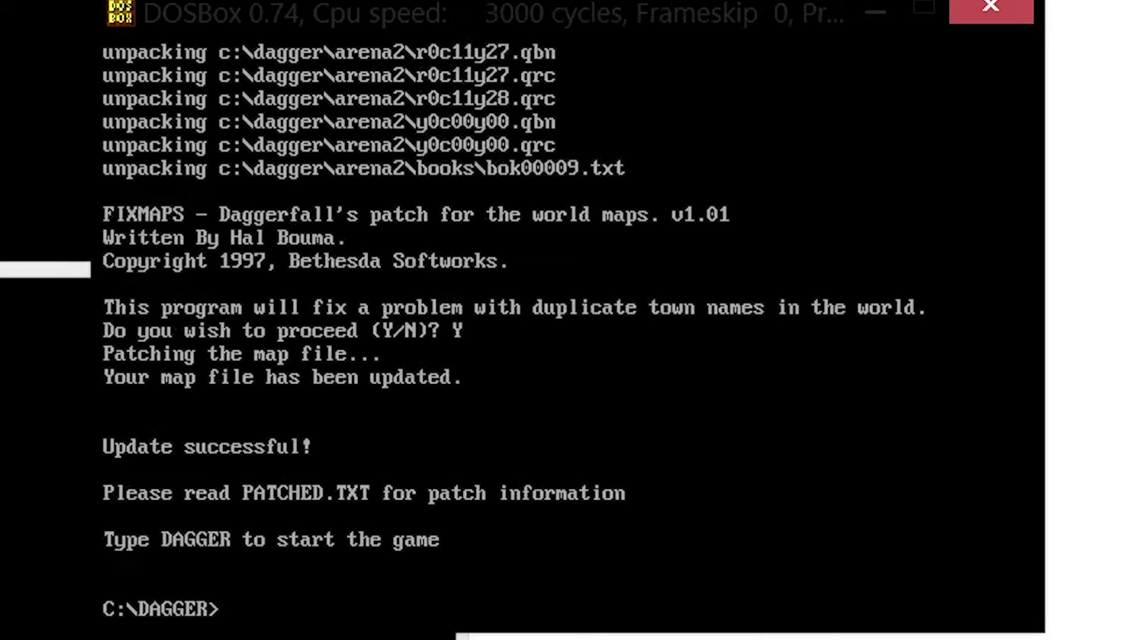
Start the game with the DAGGER command
text(DAGGER)
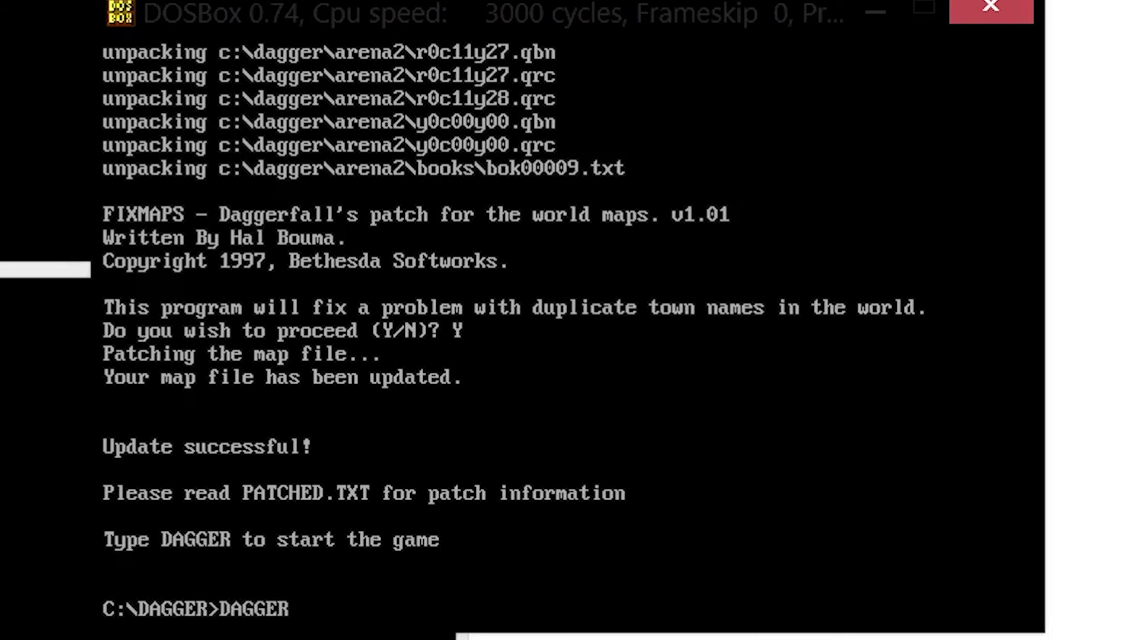
key(Return)
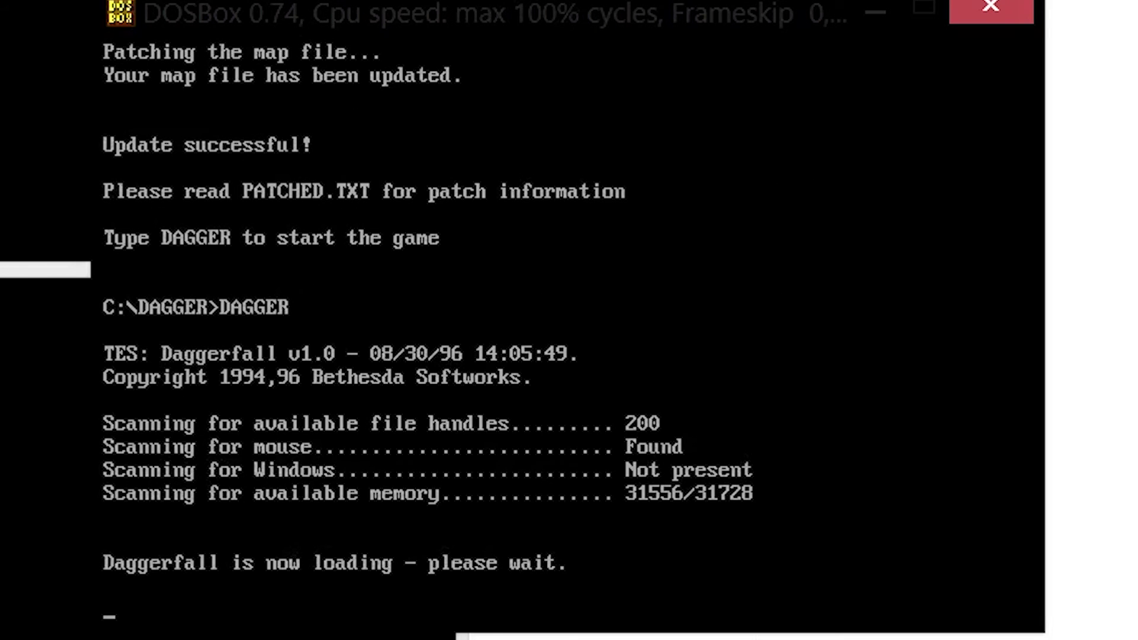